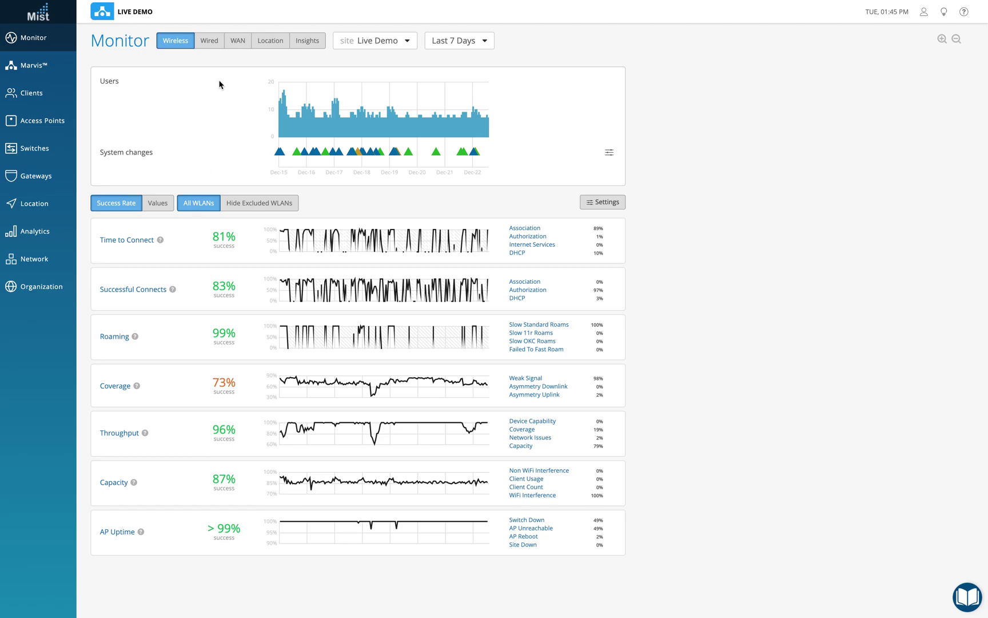
Step: Show the wired service levels for the Live Demo site and review which service metrics are selected for display
{"action": "left_click", "coordinate": [209, 41]}
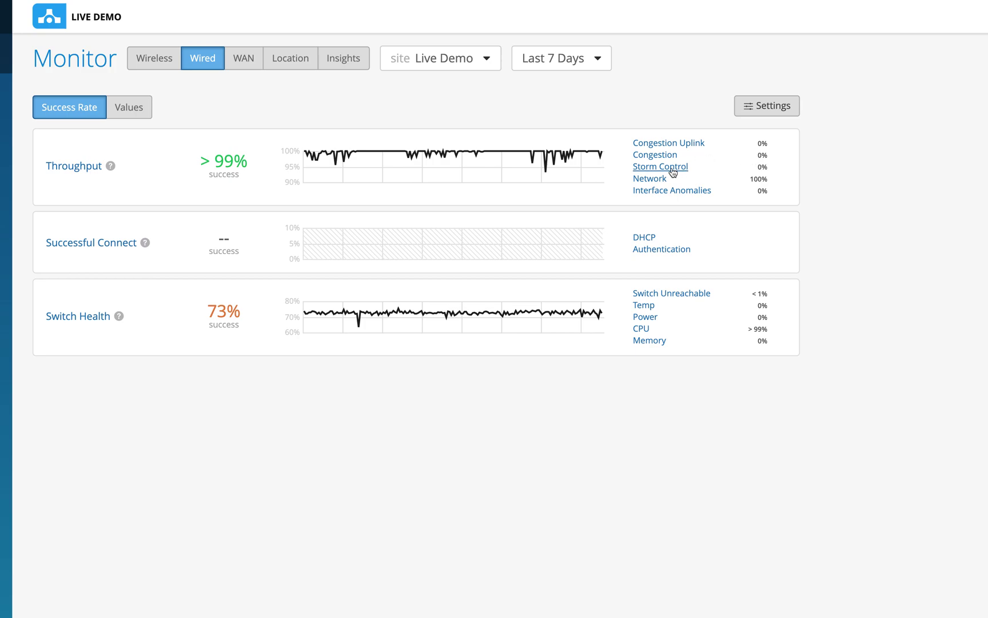
{"action": "mouse_move", "coordinate": [667, 181]}
{"action": "left_click", "coordinate": [749, 109]}
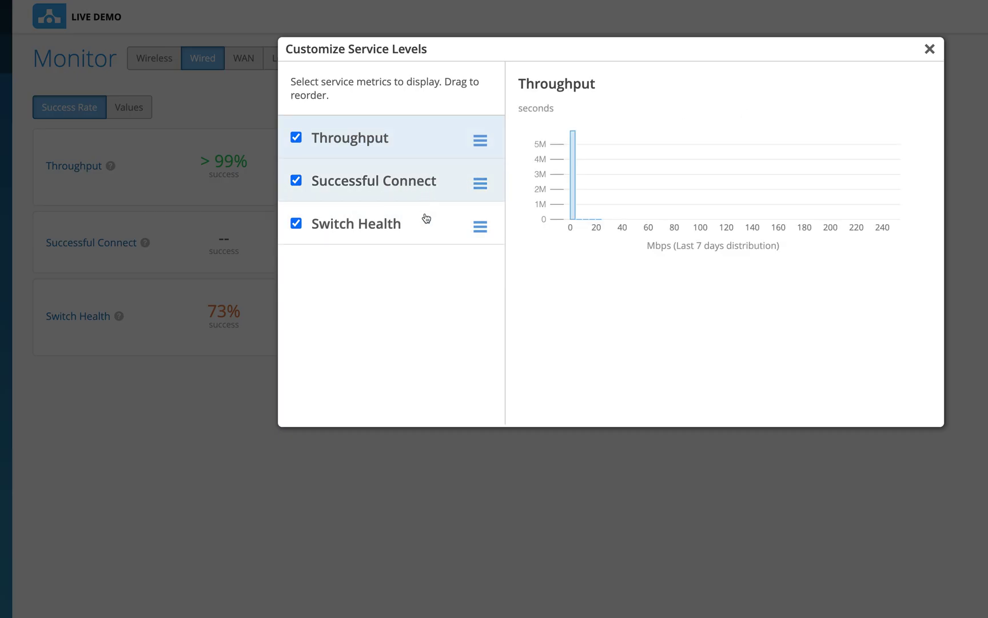
{"action": "left_click", "coordinate": [930, 51]}
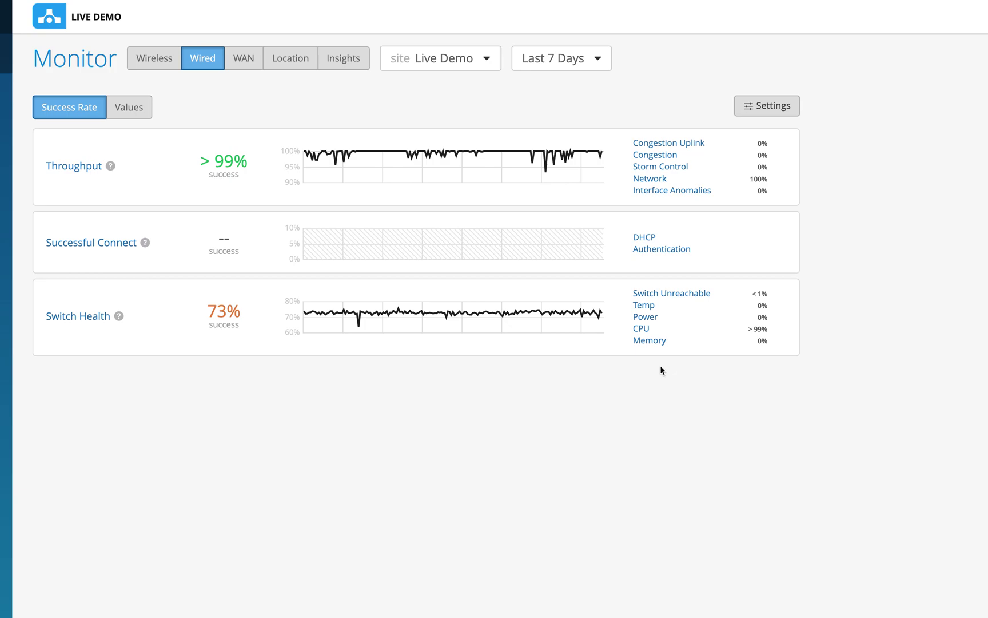
Step: Open the root cause analysis for Switch Health's CPU classifier and examine the failure distribution by chassis and by switches
{"action": "left_click", "coordinate": [645, 330]}
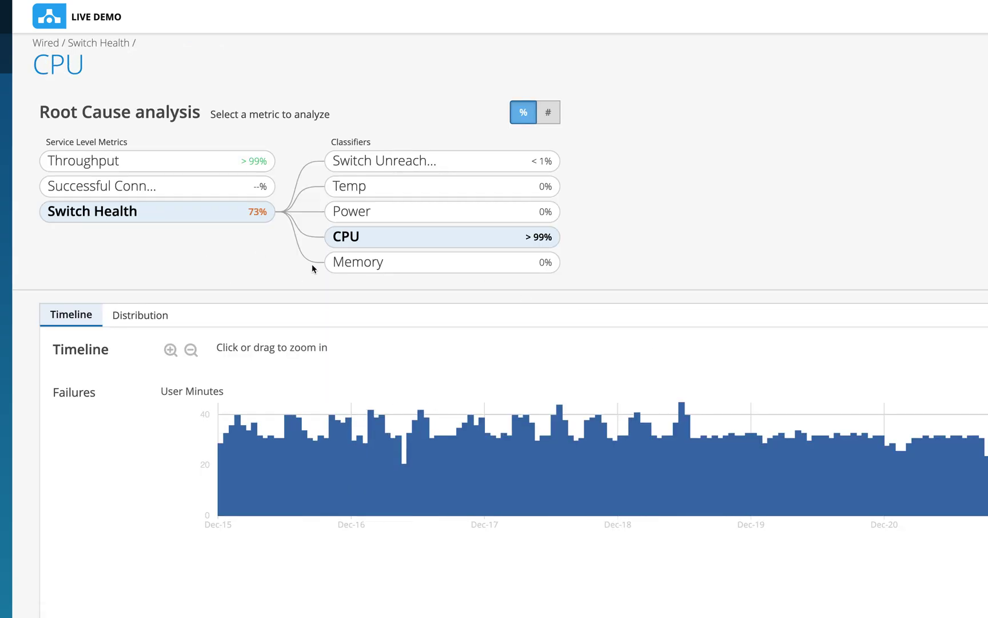
{"action": "mouse_move", "coordinate": [448, 236]}
{"action": "left_click", "coordinate": [172, 323]}
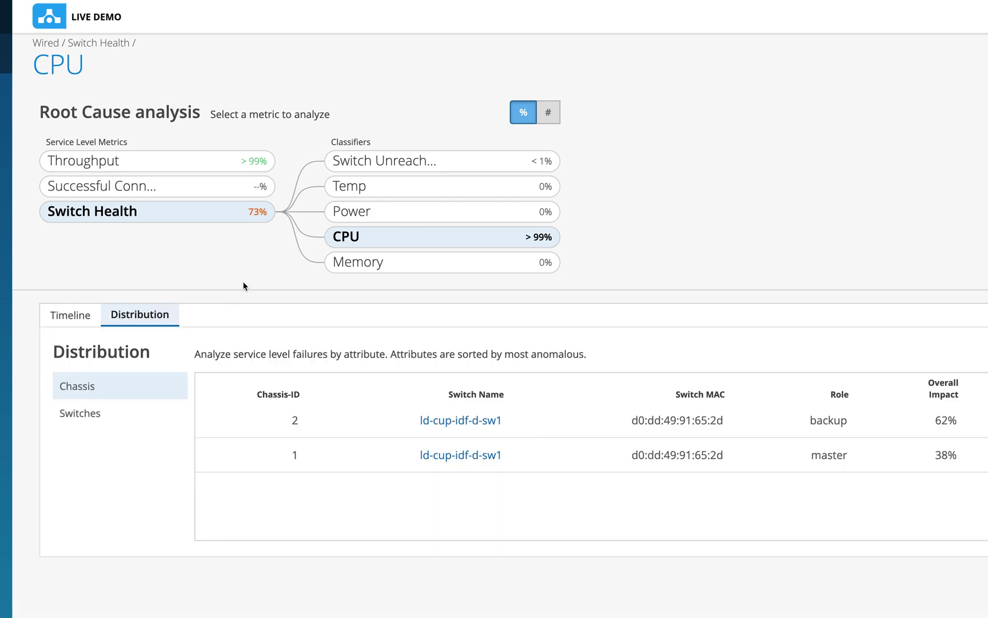
{"action": "mouse_move", "coordinate": [491, 456]}
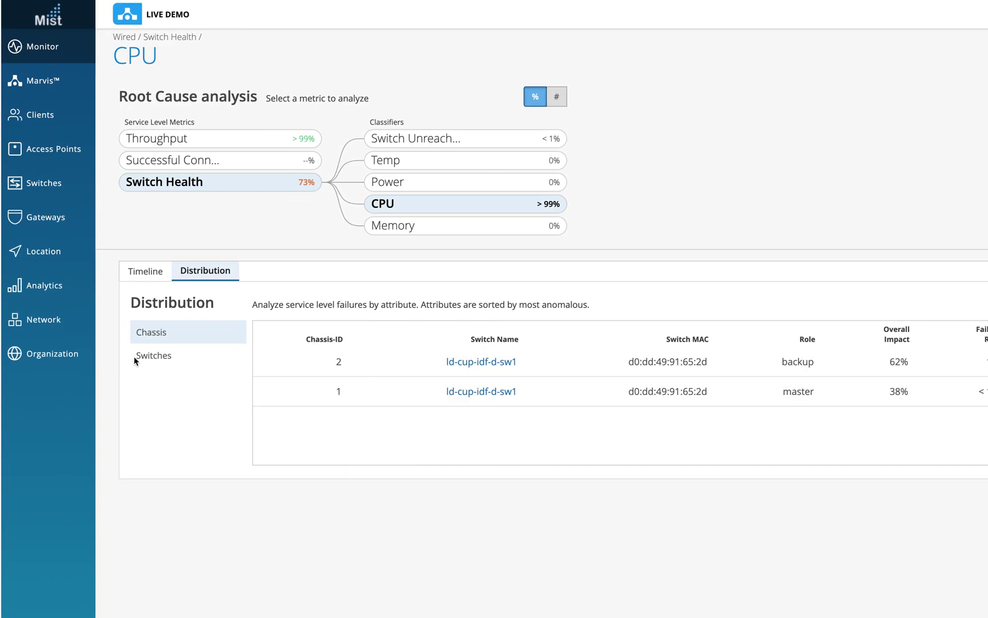
{"action": "left_click", "coordinate": [164, 362]}
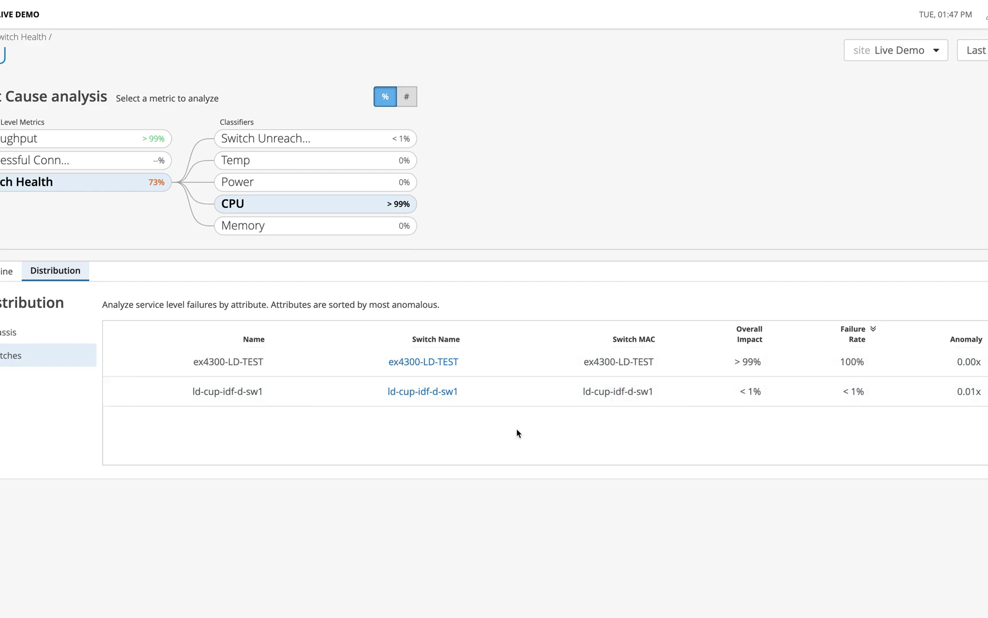
{"action": "scroll", "coordinate": [516, 429], "scroll_direction": "left", "scroll_amount": 1}
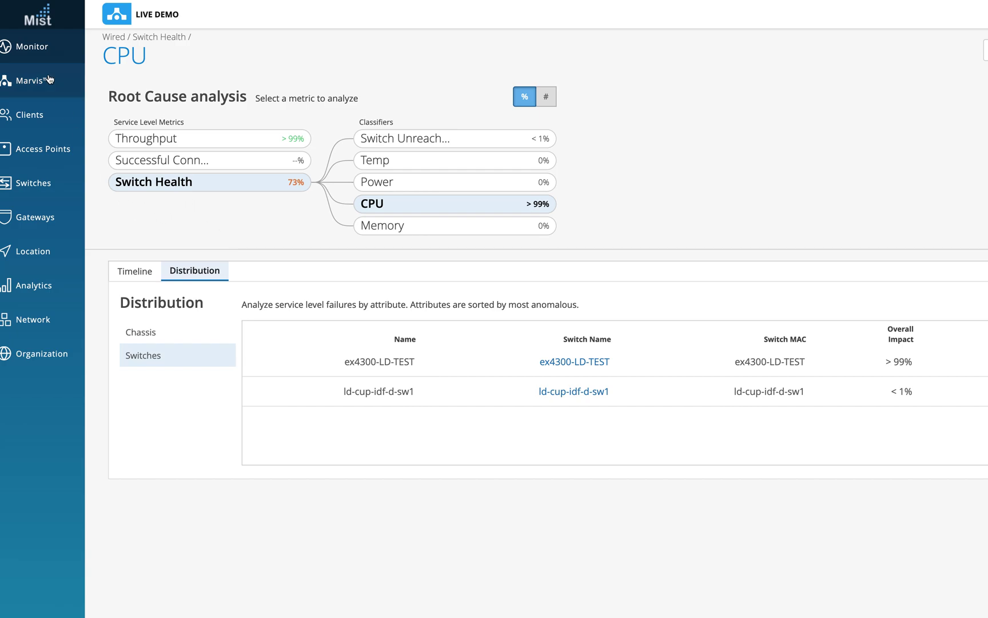
Step: Return to the wired service level overview and set its time range to Last 7 Days
{"action": "mouse_move", "coordinate": [41, 52]}
{"action": "left_click", "coordinate": [121, 51]}
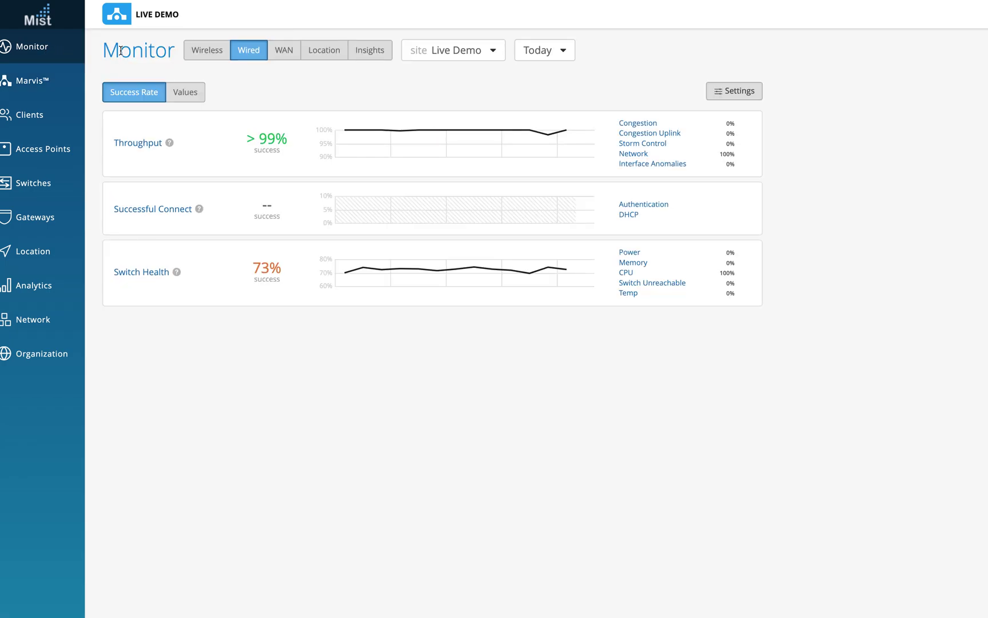
{"action": "left_click", "coordinate": [562, 58]}
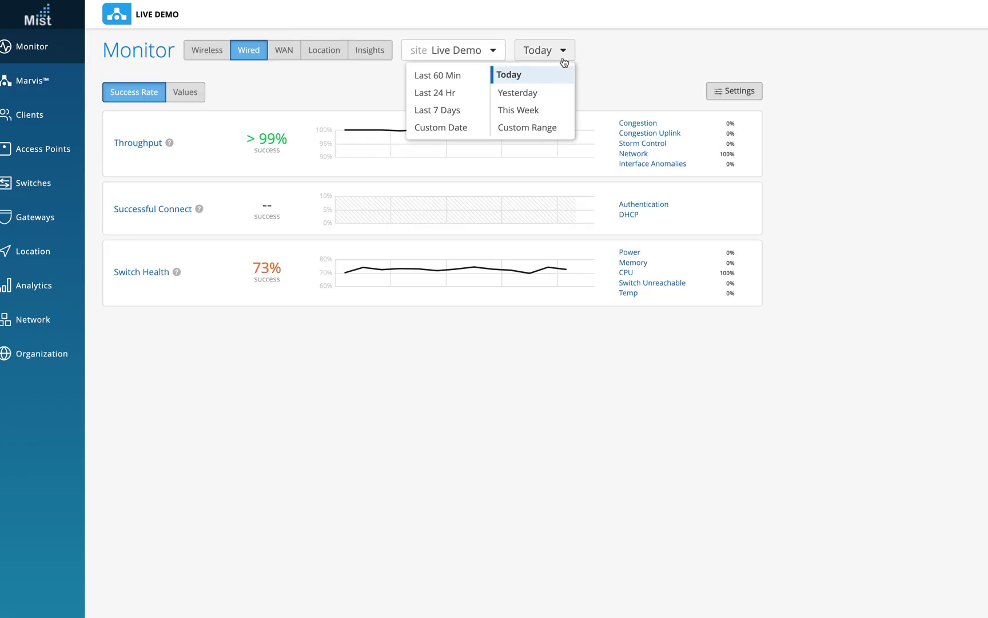
{"action": "left_click", "coordinate": [439, 109]}
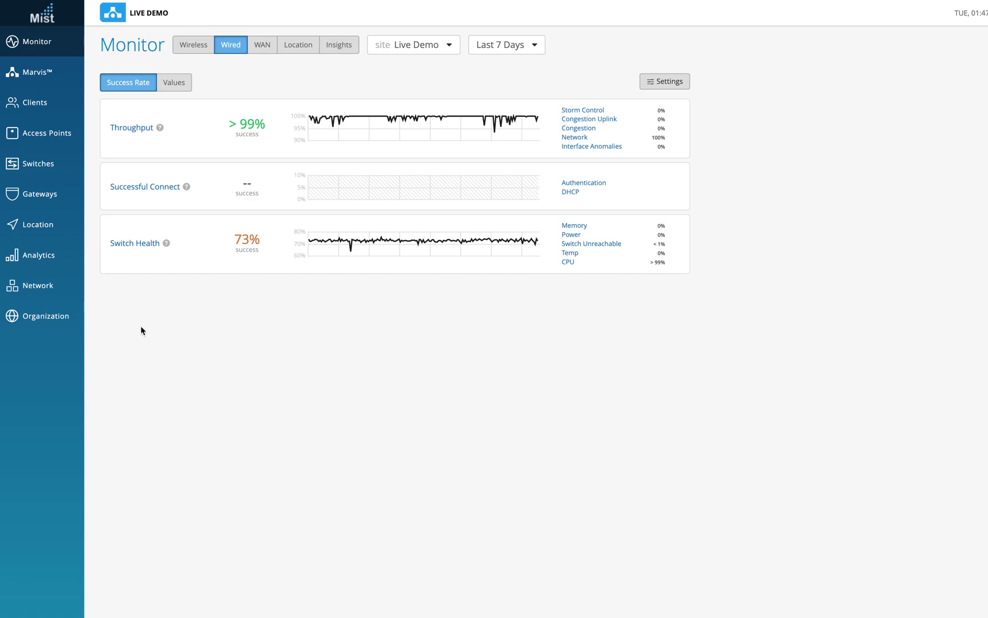
Step: Open the Live Demo site's switches list and review all its columns
{"action": "left_click", "coordinate": [45, 167]}
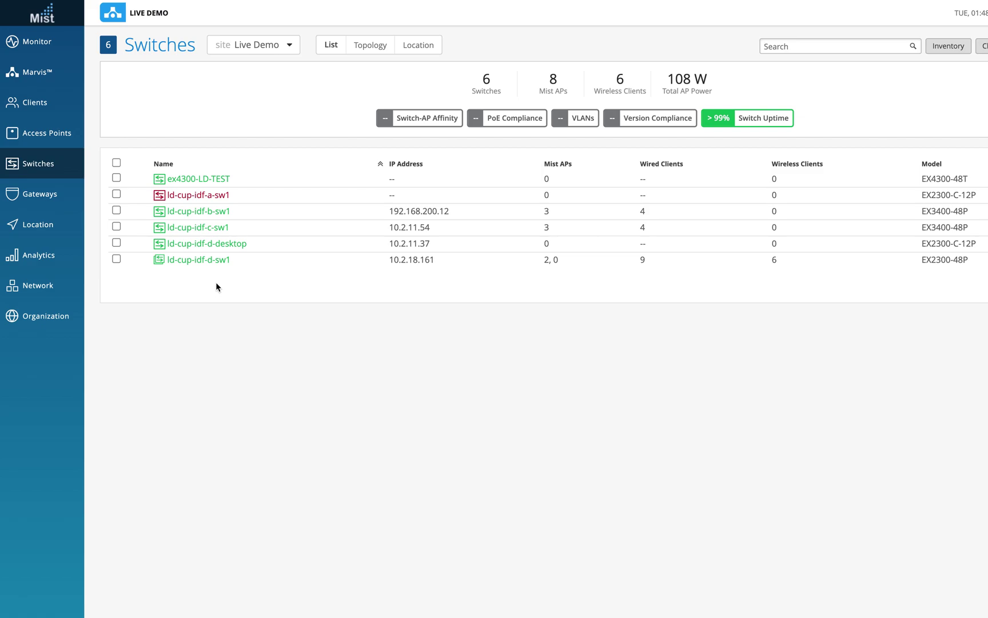
{"action": "scroll", "coordinate": [216, 282], "scroll_direction": "right", "scroll_amount": 3}
{"action": "scroll", "coordinate": [216, 282], "scroll_direction": "left", "scroll_amount": 3}
Step: Open the organization's device inventory and show its switches for the entire org
{"action": "mouse_move", "coordinate": [46, 318]}
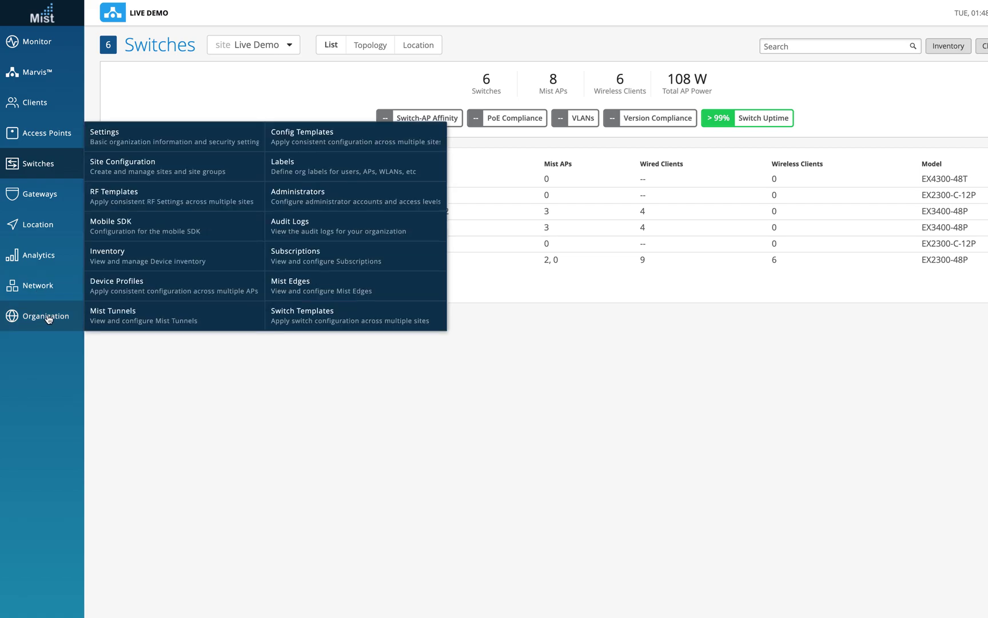
{"action": "left_click", "coordinate": [137, 267]}
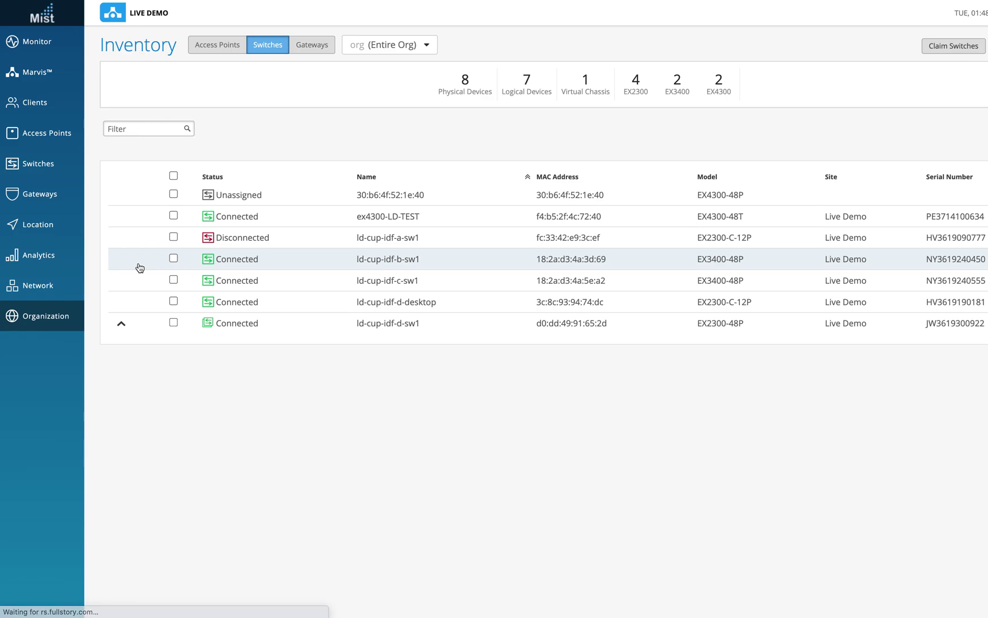
{"action": "left_click", "coordinate": [219, 47]}
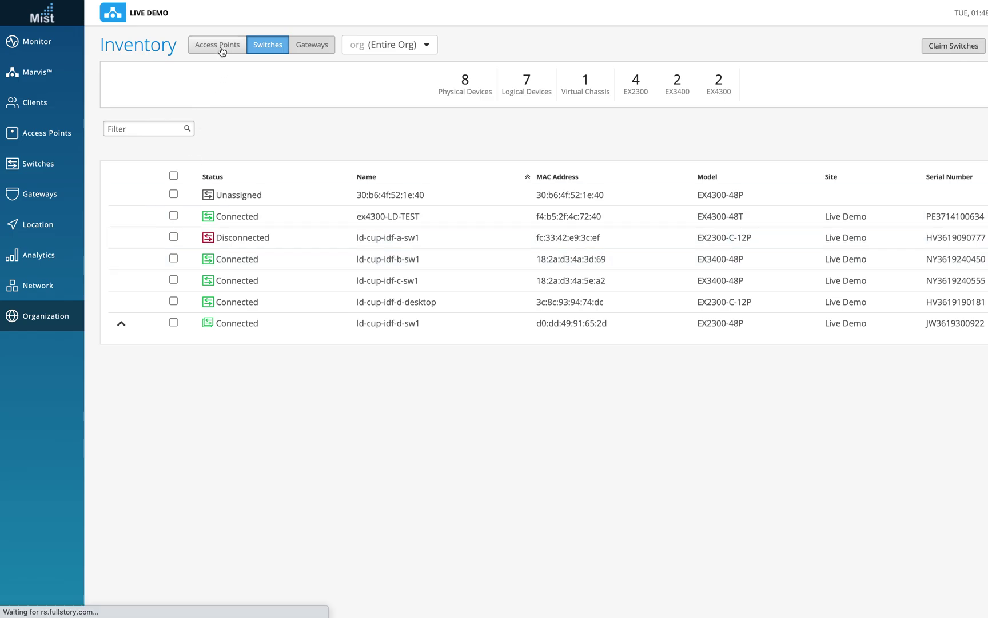
{"action": "left_click", "coordinate": [266, 49]}
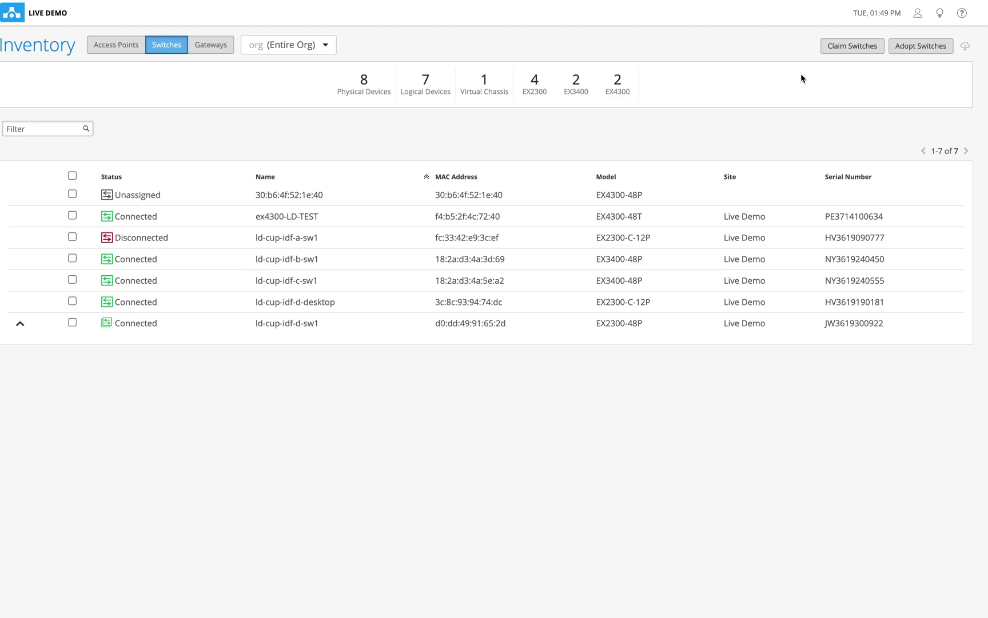
Step: Review the options for claiming switches, including the site assignment choices, and close the dialog without claiming anything
{"action": "left_click", "coordinate": [858, 51]}
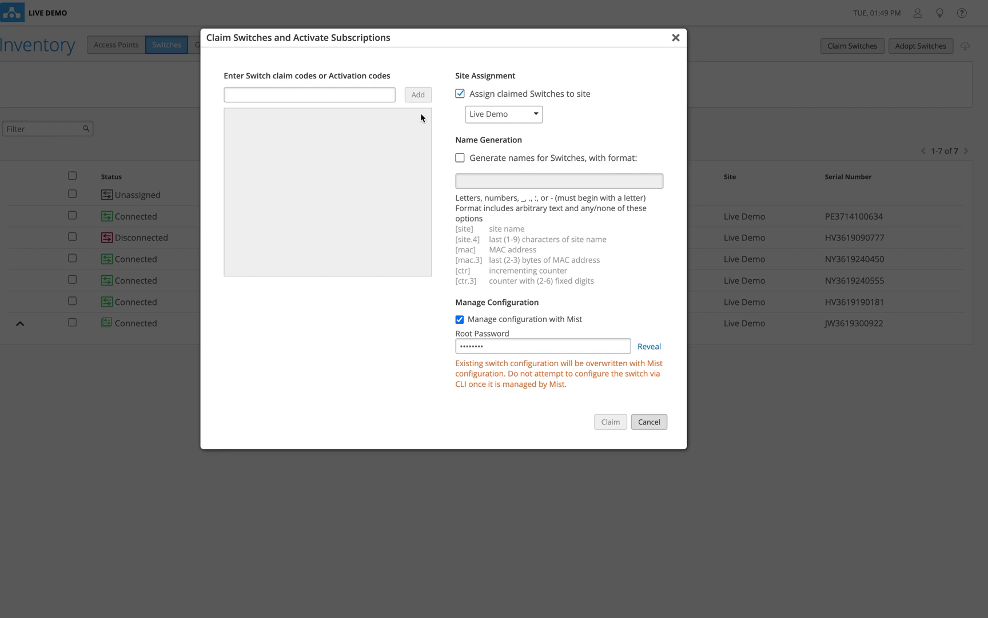
{"action": "left_click", "coordinate": [526, 116]}
{"action": "left_click", "coordinate": [607, 108]}
{"action": "left_click", "coordinate": [676, 37]}
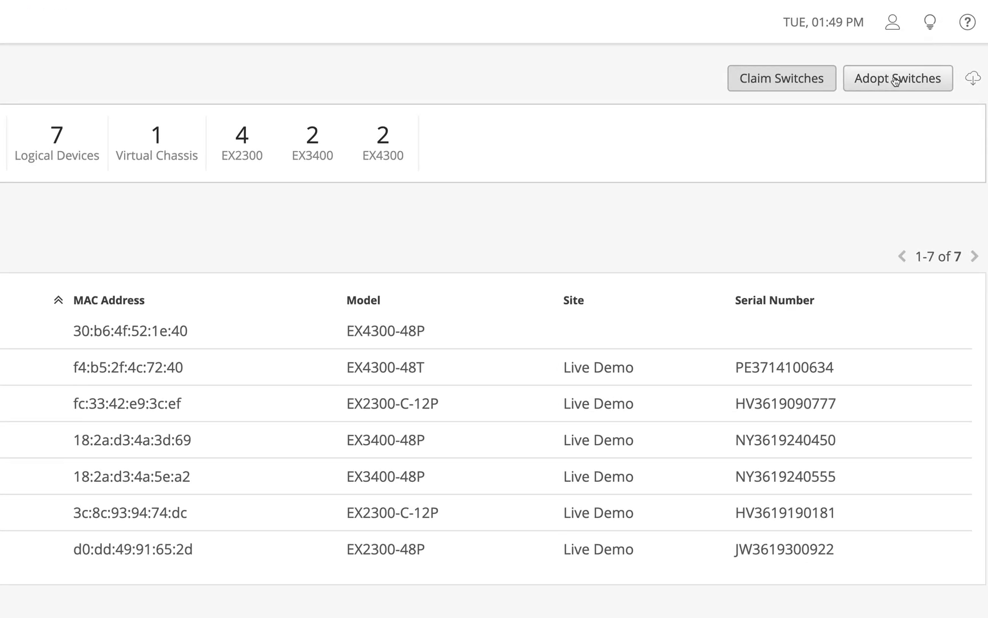
Step: Open the CLI commands for adopting a Juniper switch, select the whole command text, and close the dialog
{"action": "left_click", "coordinate": [895, 81]}
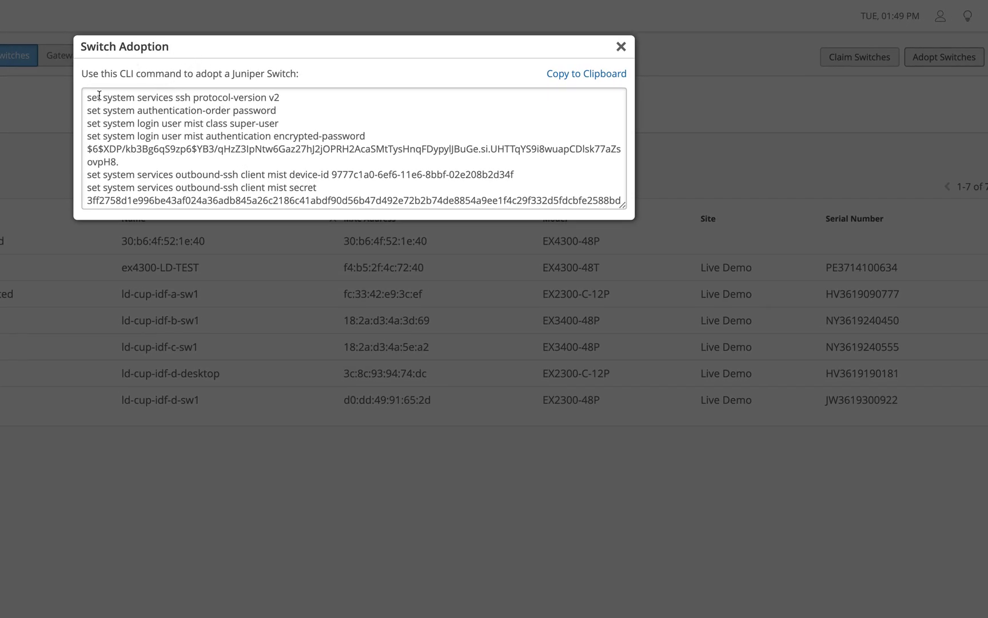
{"action": "key", "text": "ctrl+a"}
{"action": "left_click_drag", "start_coordinate": [90, 98], "coordinate": [430, 100]}
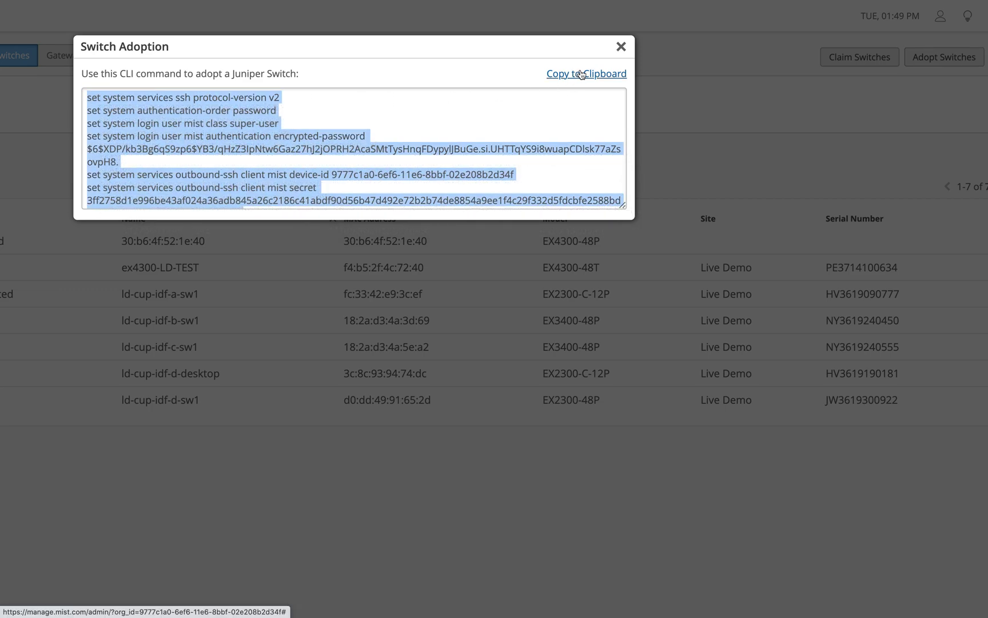
{"action": "left_click", "coordinate": [621, 47]}
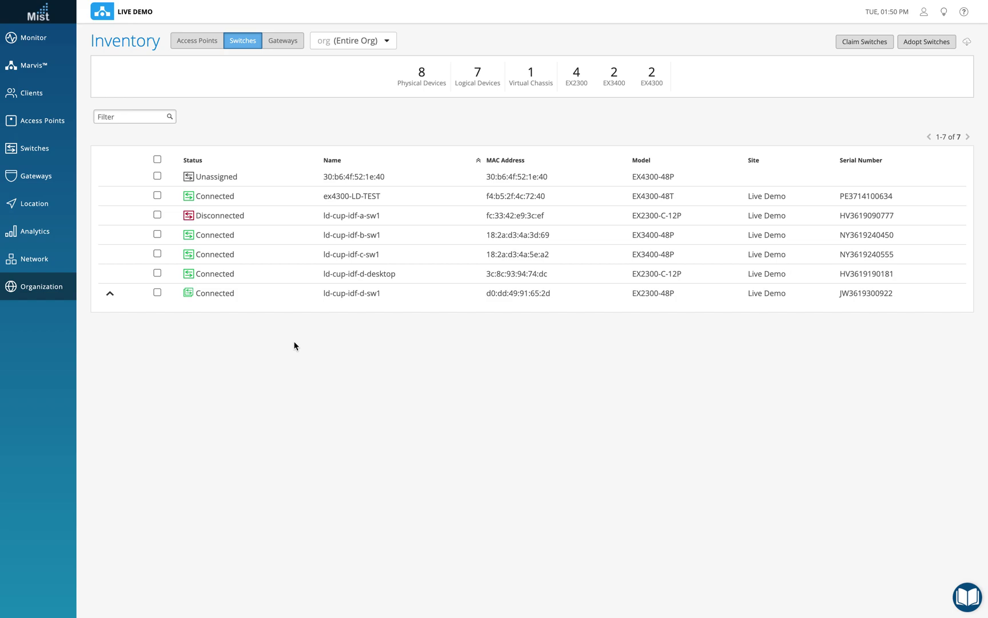
Step: View the Live Demo site's switches list and compare it with the organization-wide switch inventory
{"action": "left_click", "coordinate": [35, 150]}
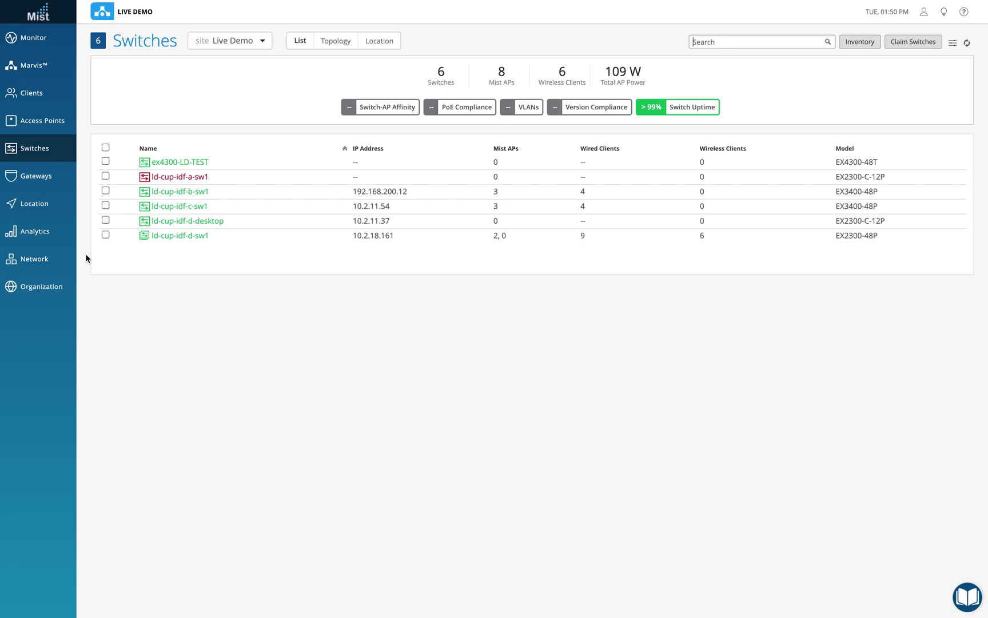
{"action": "mouse_move", "coordinate": [45, 261]}
{"action": "mouse_move", "coordinate": [33, 290]}
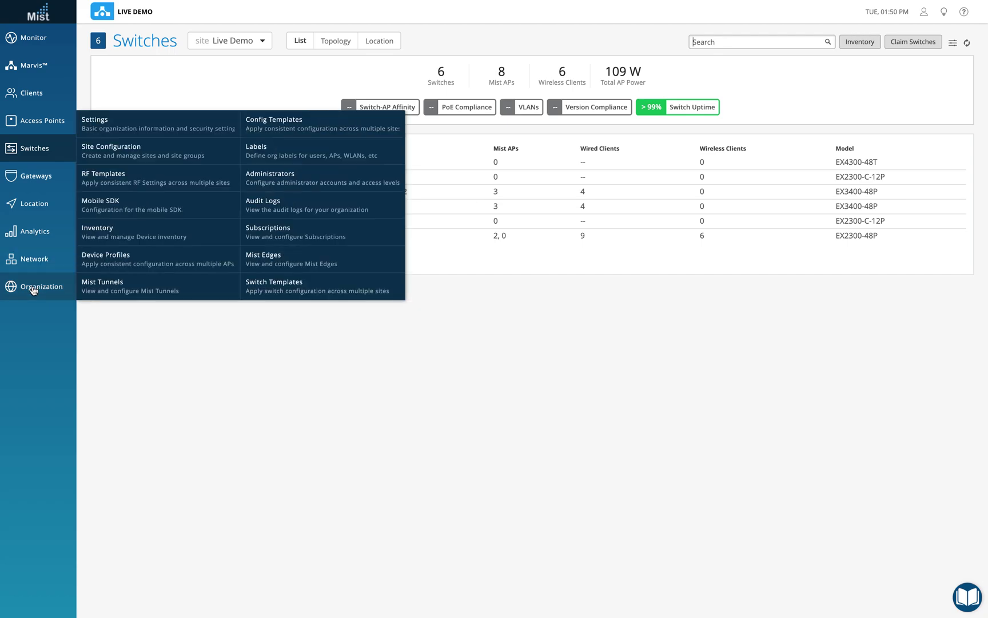
{"action": "left_click", "coordinate": [144, 232]}
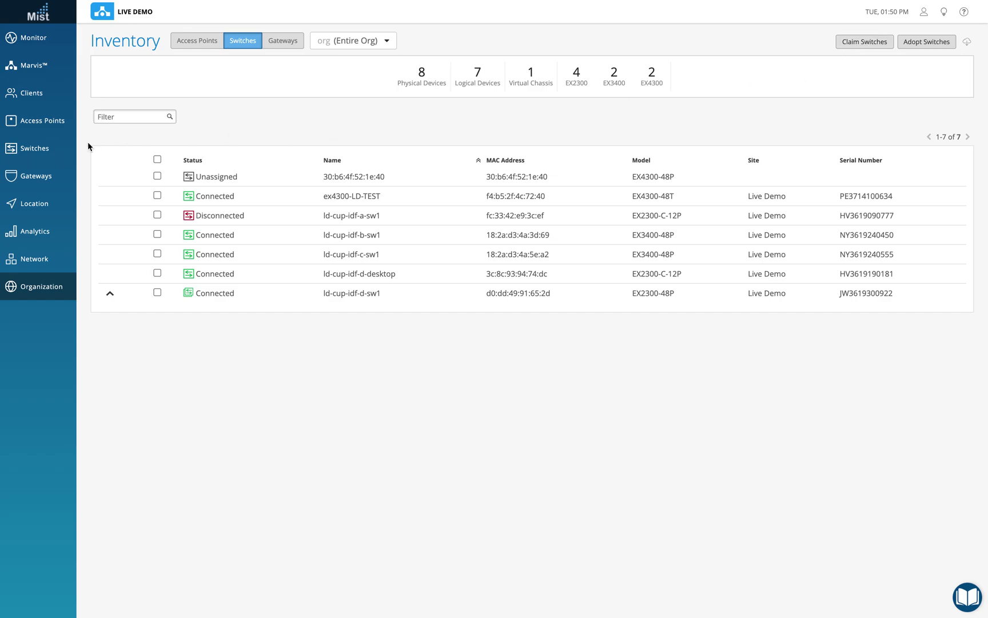
Step: Show the site's switches as a topology and inspect the devices connected to ld-cup-idf-c-sw1 and ld-cup-idf-b-sw1, including LD_JSW_AP's details
{"action": "left_click", "coordinate": [34, 150]}
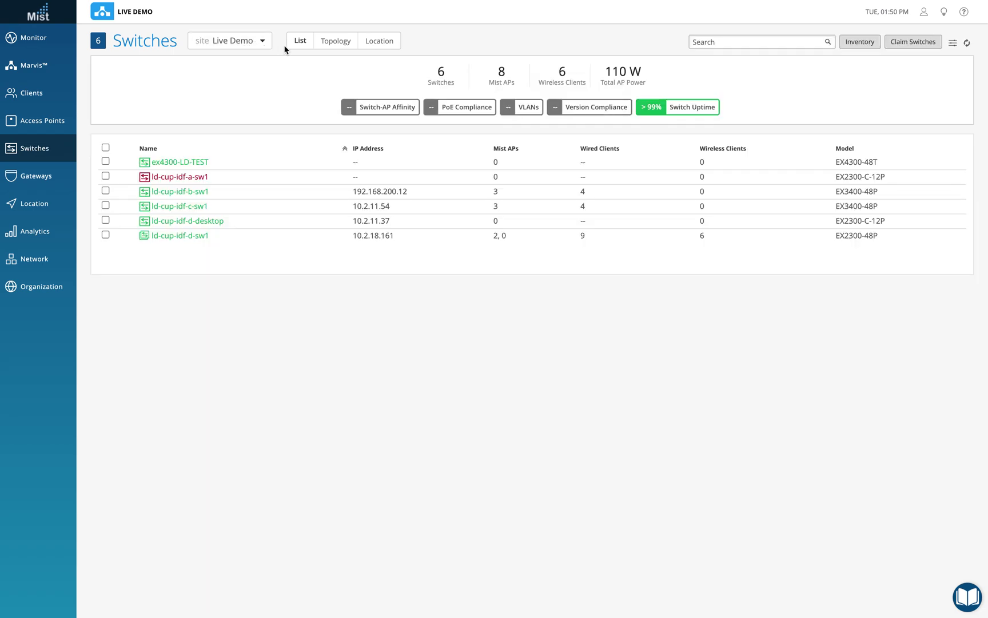
{"action": "left_click", "coordinate": [335, 42]}
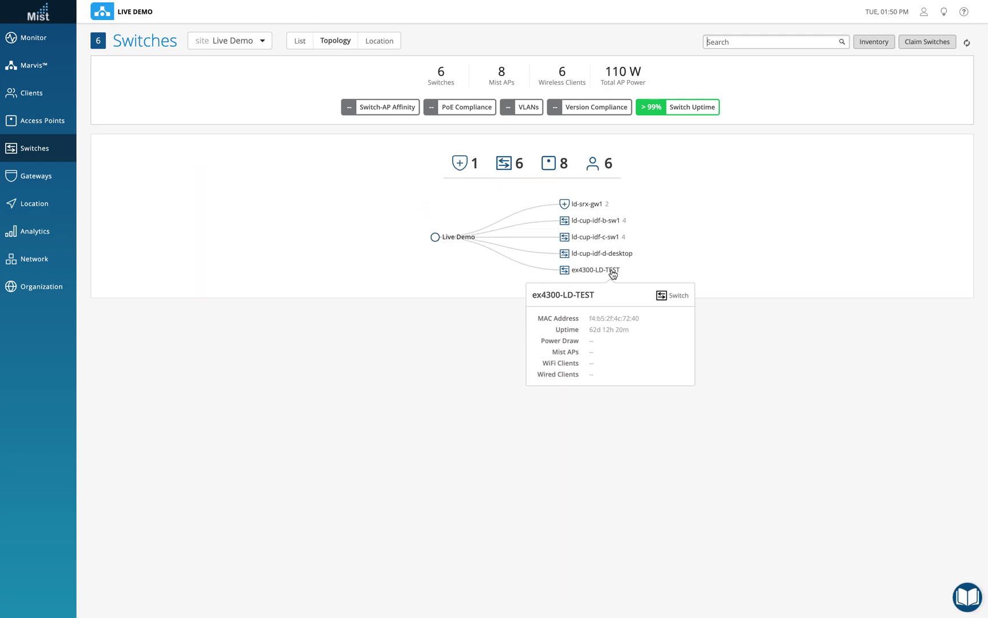
{"action": "left_click", "coordinate": [615, 240]}
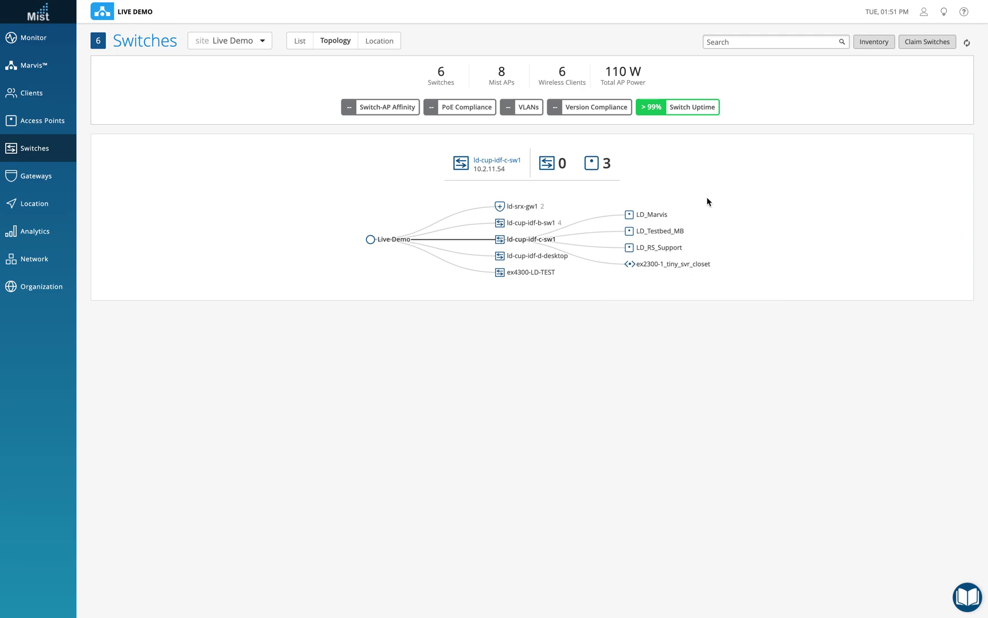
{"action": "left_click", "coordinate": [547, 224]}
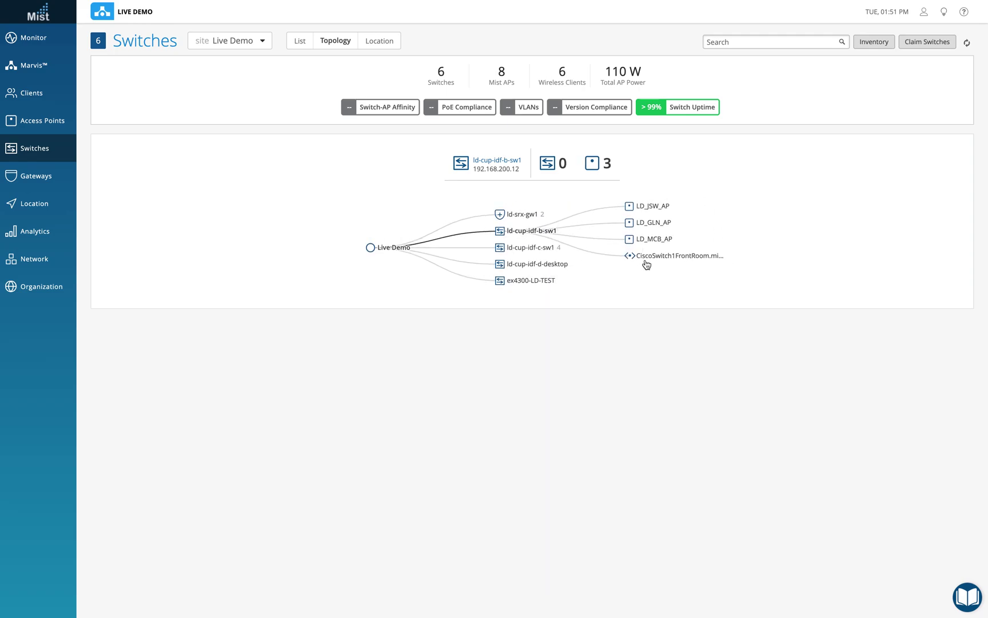
{"action": "mouse_move", "coordinate": [660, 213]}
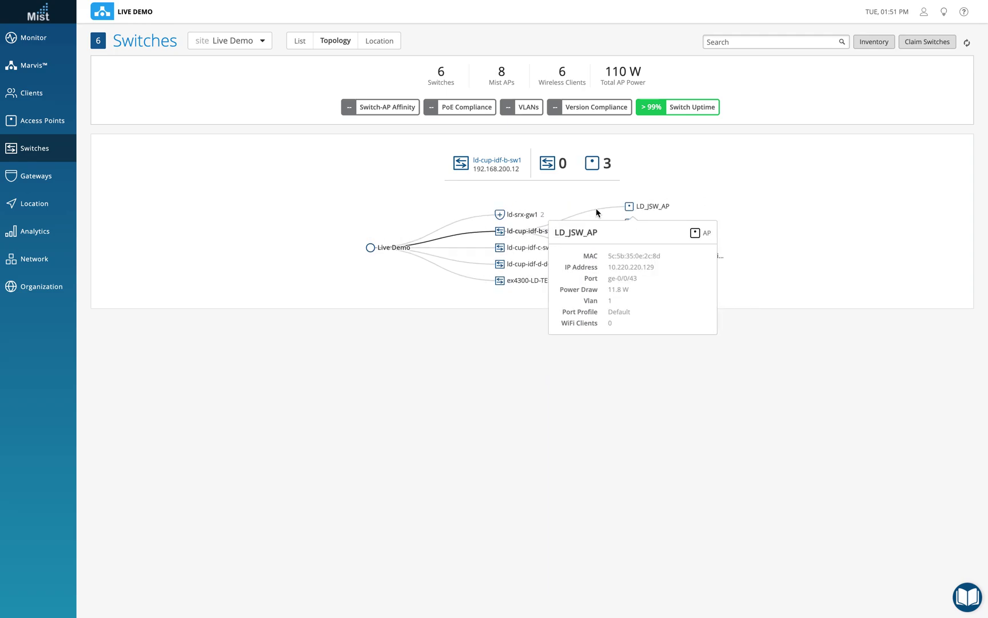
Step: Trace the topology from gateway ld-srx-gw1 through switch ld-cup-idf-d-sw1 to the clients of access point LD_GPS_AP
{"action": "left_click", "coordinate": [531, 216]}
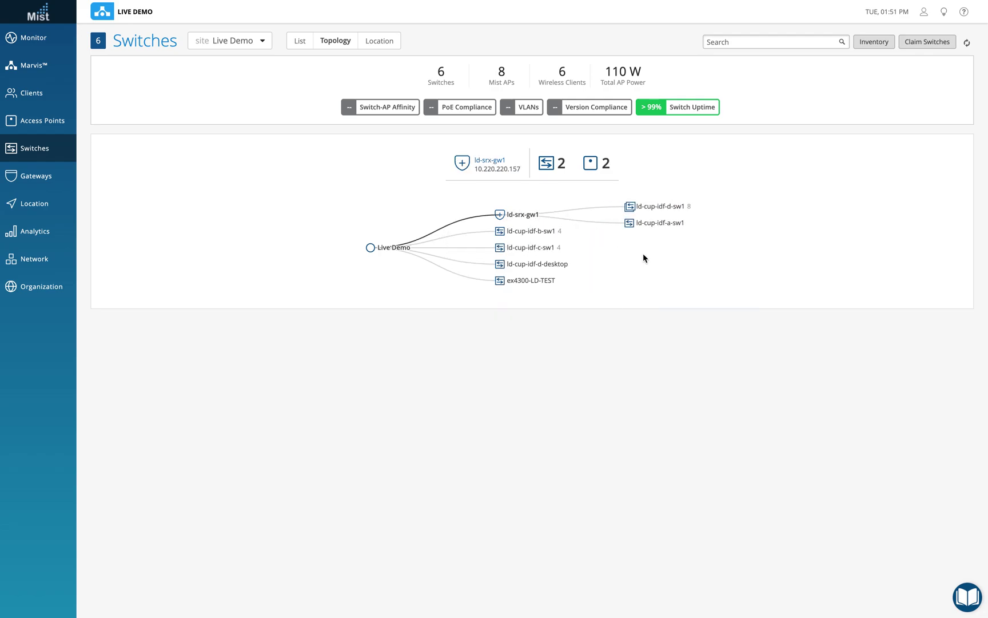
{"action": "left_click", "coordinate": [670, 209]}
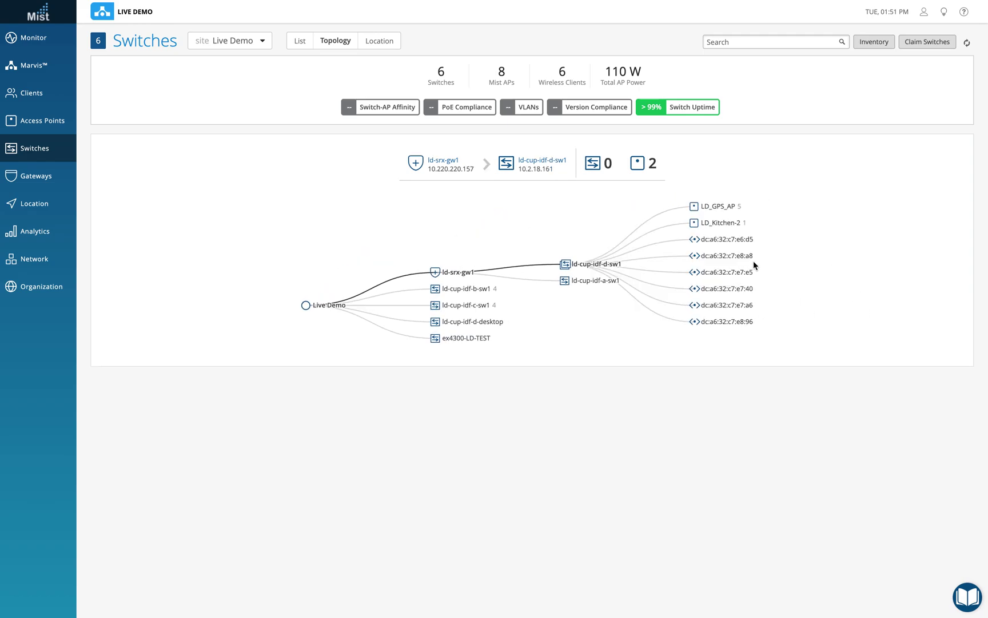
{"action": "left_click", "coordinate": [728, 210]}
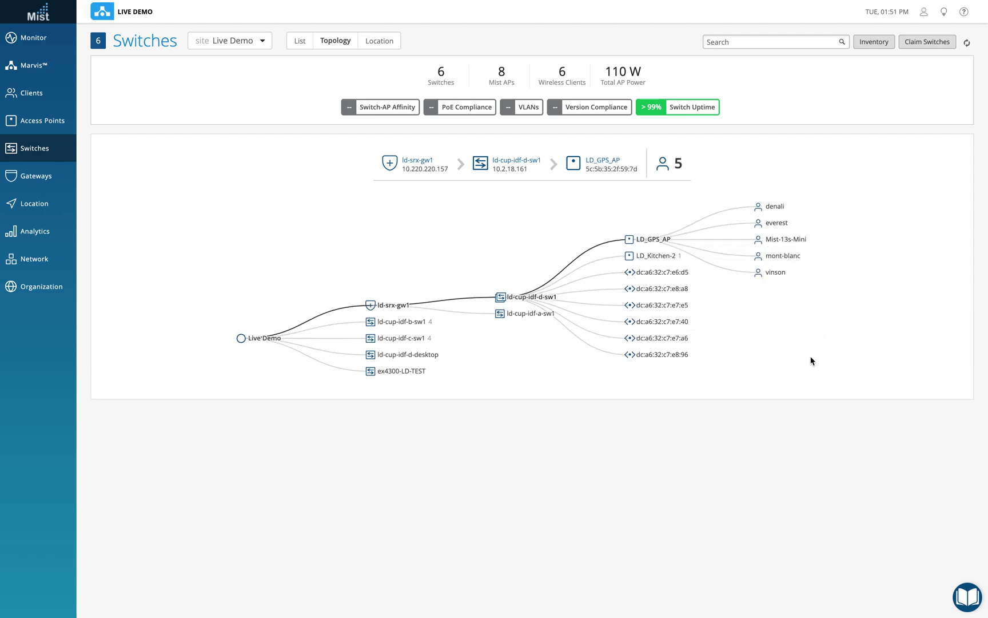
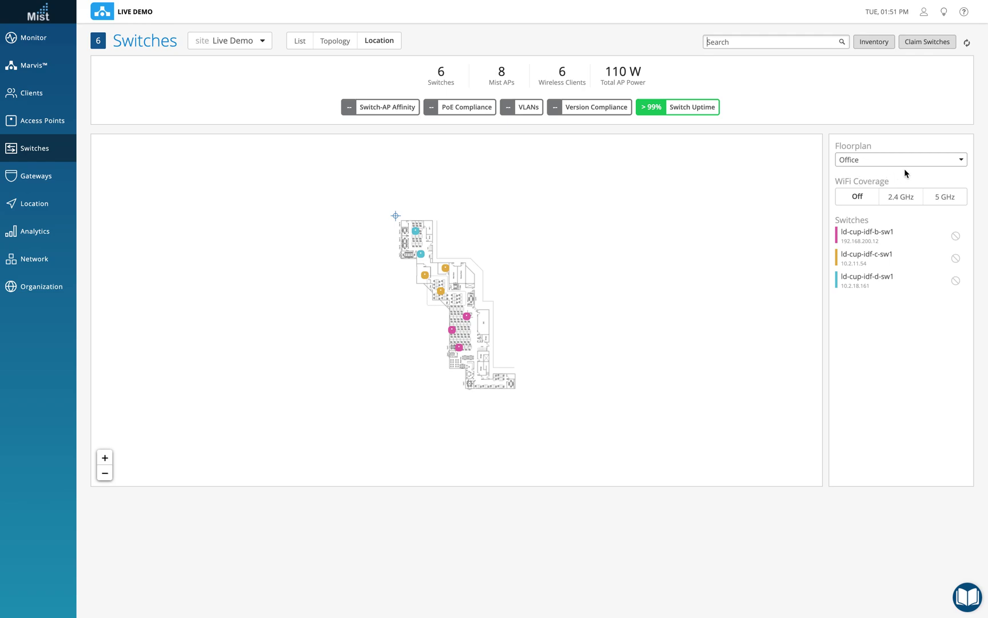
Step: Show the switches by location on the Office floorplan with the 2.4 GHz WiFi coverage overlaid
{"action": "left_click_drag", "start_coordinate": [894, 180], "coordinate": [834, 181]}
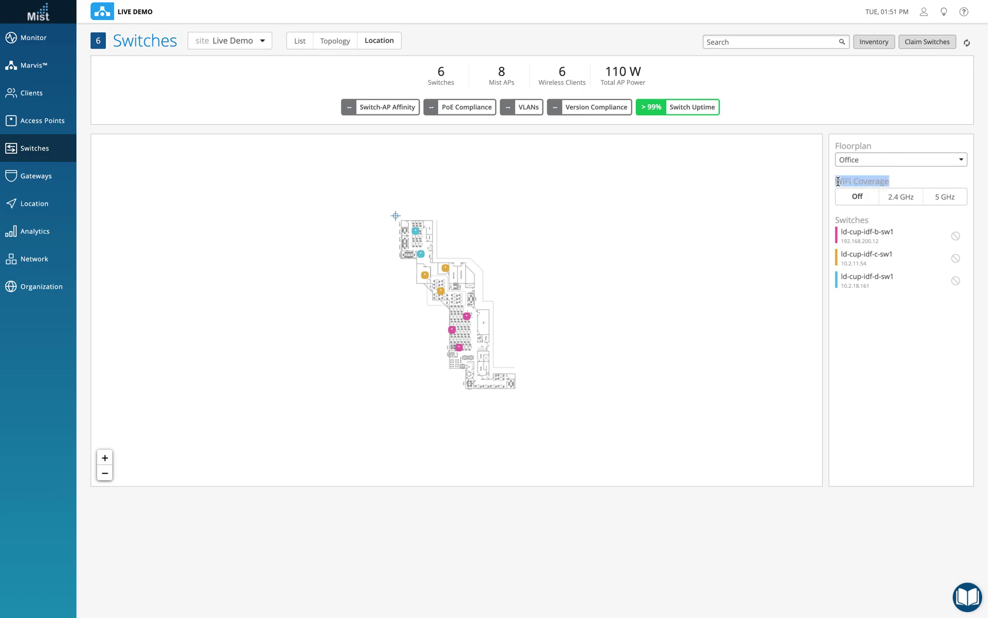
{"action": "left_click", "coordinate": [910, 200]}
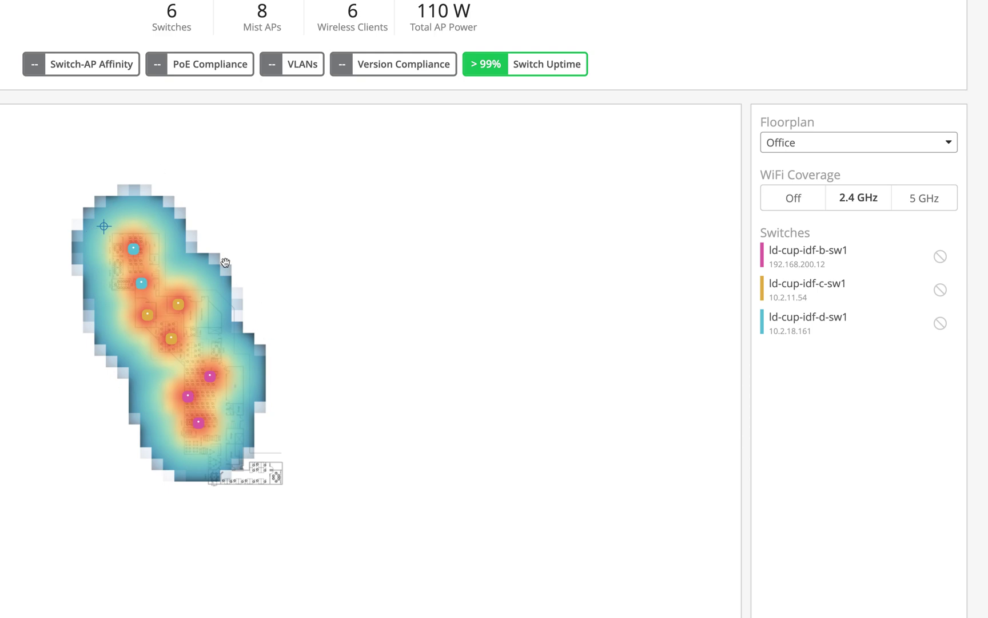
Step: Overlay the 5 GHz WiFi coverage on the Office floorplan and preview the impact of ld-cup-idf-b-sw1 going down
{"action": "left_click", "coordinate": [929, 199]}
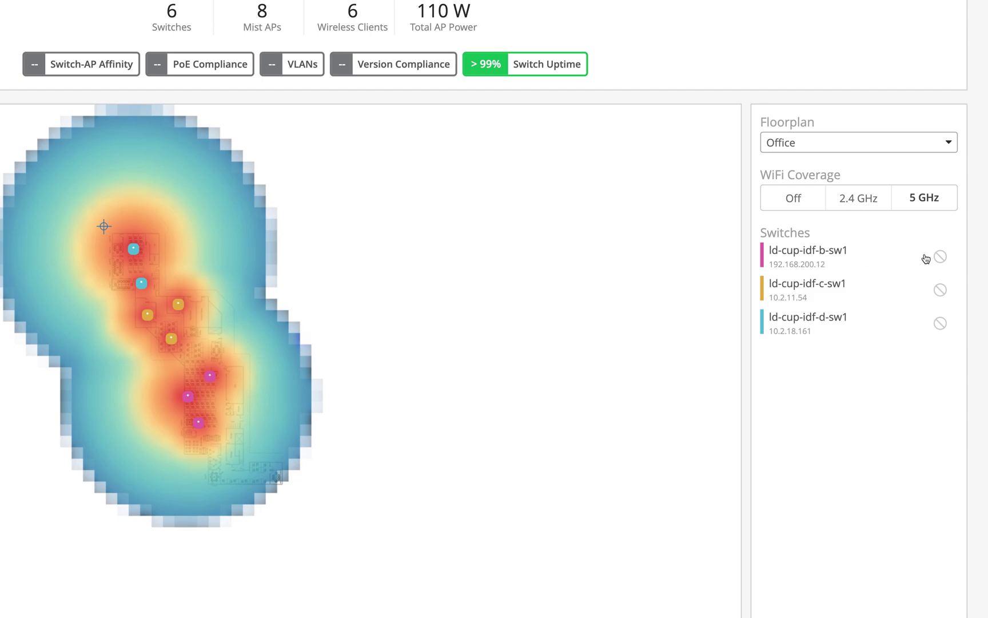
{"action": "mouse_move", "coordinate": [909, 261]}
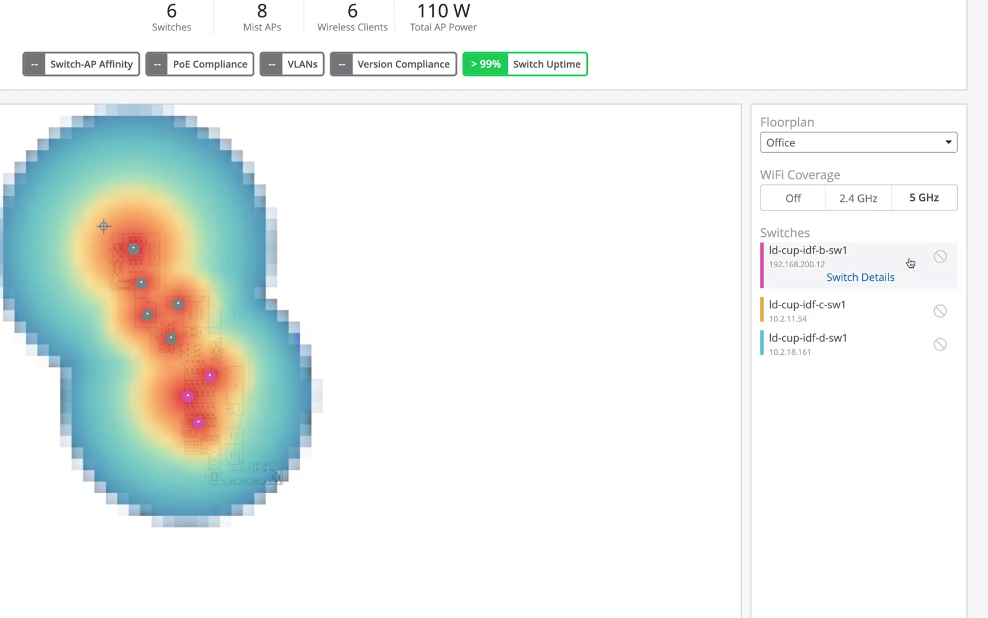
{"action": "left_click", "coordinate": [942, 260]}
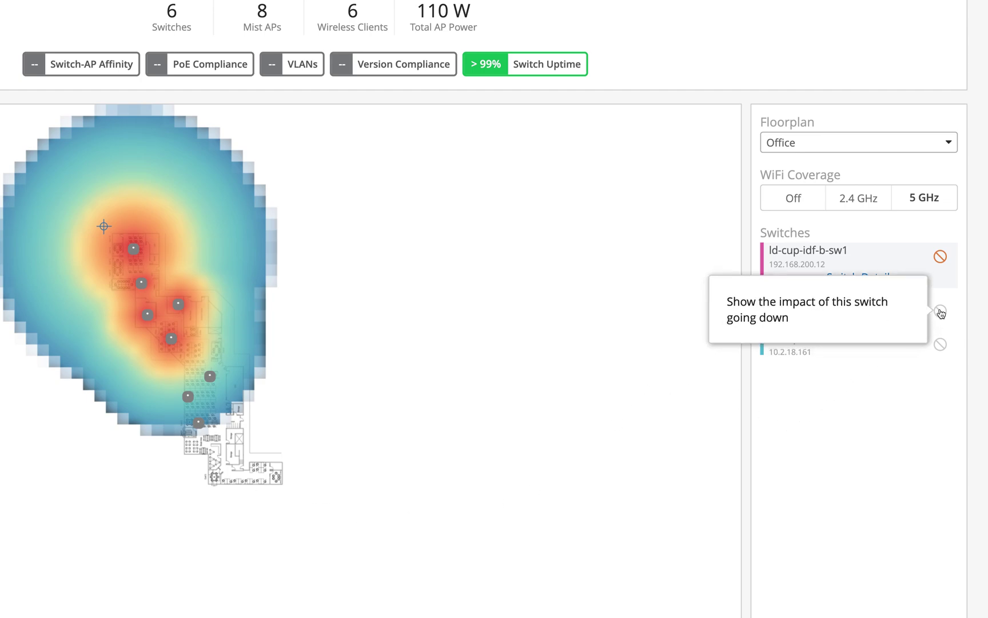
{"action": "left_click", "coordinate": [940, 256]}
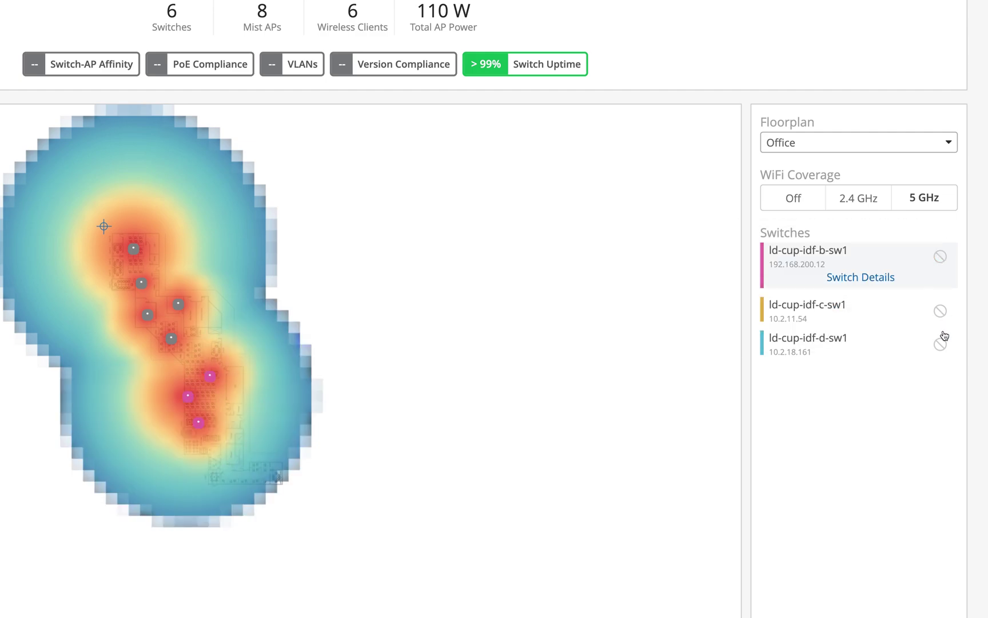
Step: Preview the 5 GHz coverage impact of ld-cup-idf-c-sw1 and ld-cup-idf-d-sw1 going down, individually and in combination, and restore the full coverage
{"action": "left_click", "coordinate": [941, 314]}
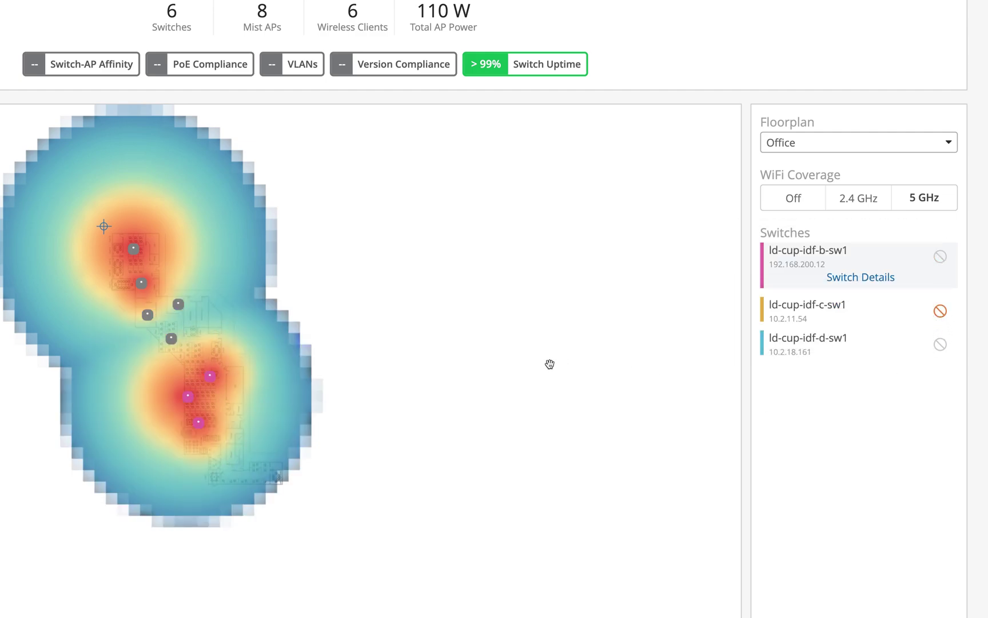
{"action": "left_click", "coordinate": [940, 311]}
{"action": "left_click", "coordinate": [940, 343]}
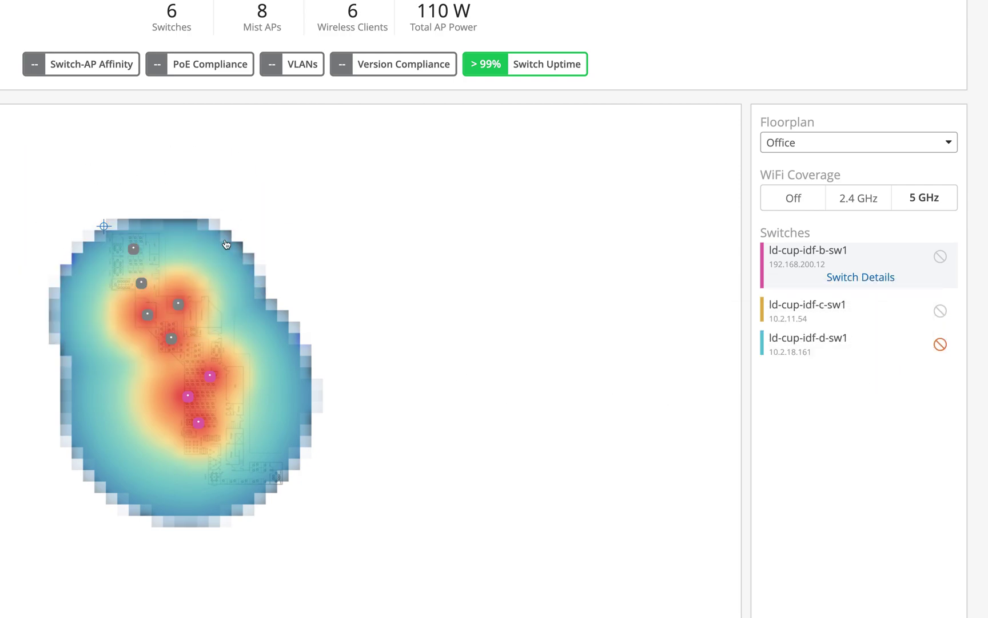
{"action": "left_click", "coordinate": [940, 311]}
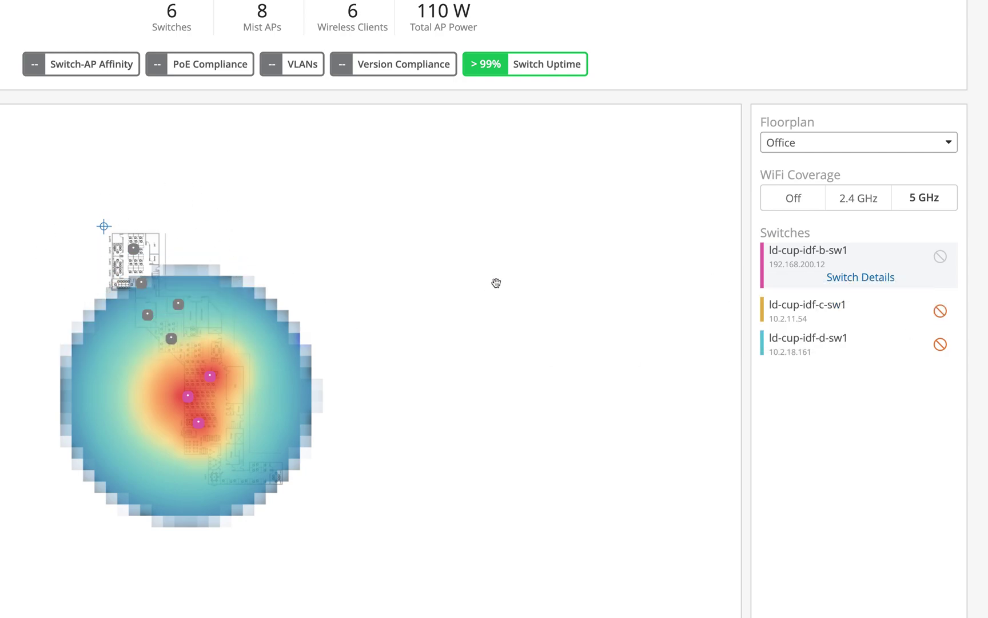
{"action": "left_click", "coordinate": [942, 258]}
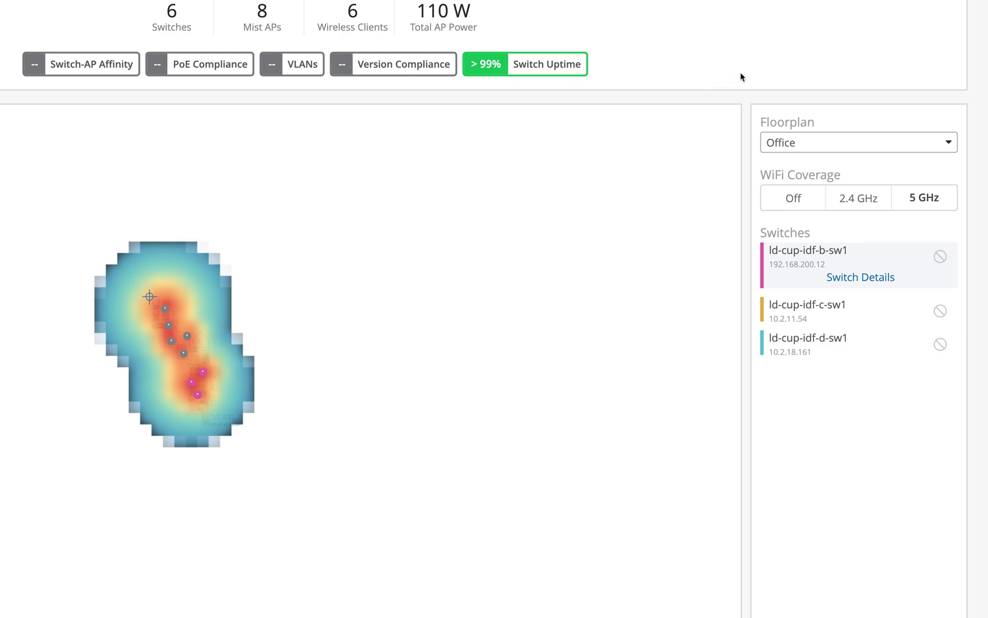
{"action": "scroll", "coordinate": [554, 188], "scroll_direction": "up", "scroll_amount": 3}
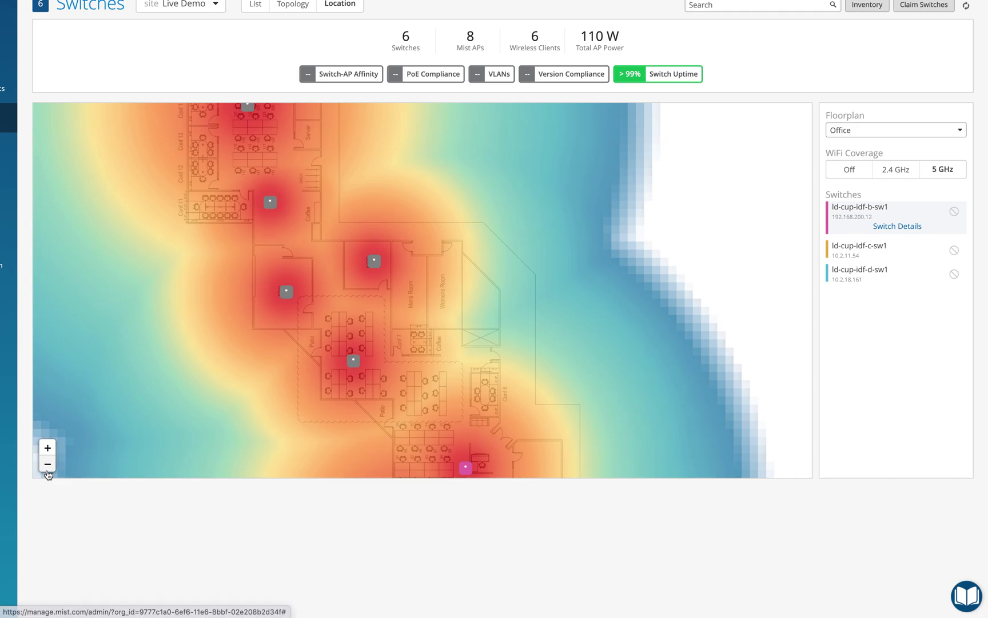
{"action": "left_click", "coordinate": [47, 468]}
{"action": "left_click", "coordinate": [48, 469]}
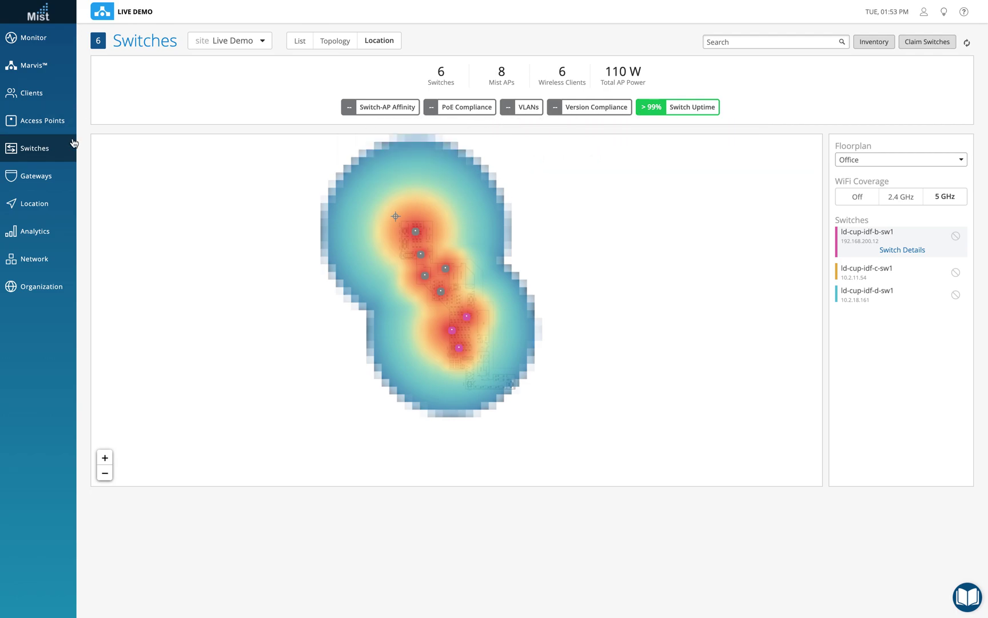
Step: Return to the switches list and review the descriptions of the Switch-AP Affinity, PoE Compliance and VLANs metrics
{"action": "left_click", "coordinate": [299, 42]}
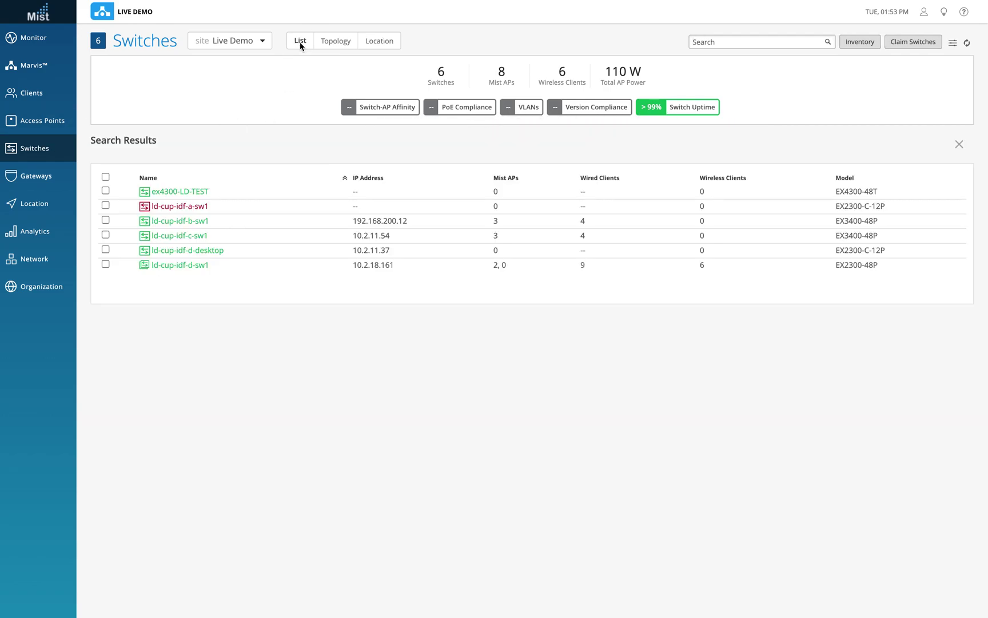
{"action": "mouse_move", "coordinate": [383, 109]}
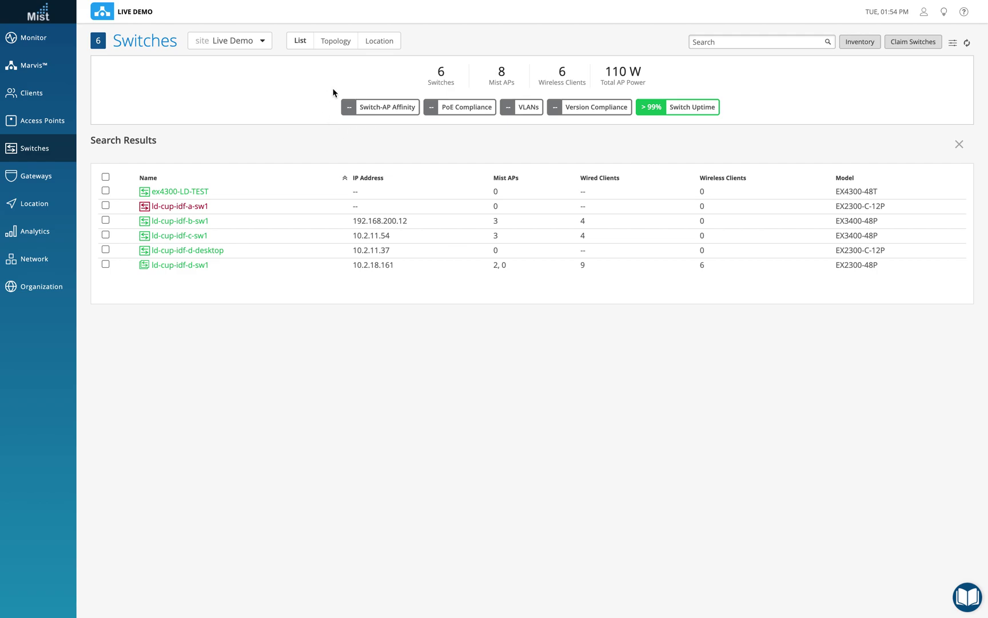
{"action": "mouse_move", "coordinate": [464, 107]}
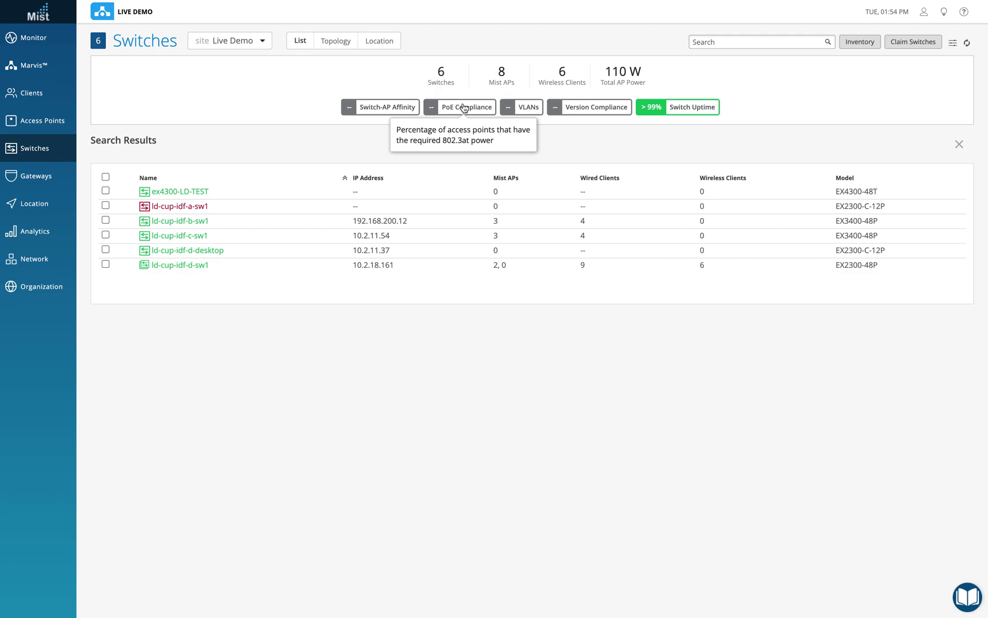
{"action": "mouse_move", "coordinate": [522, 115]}
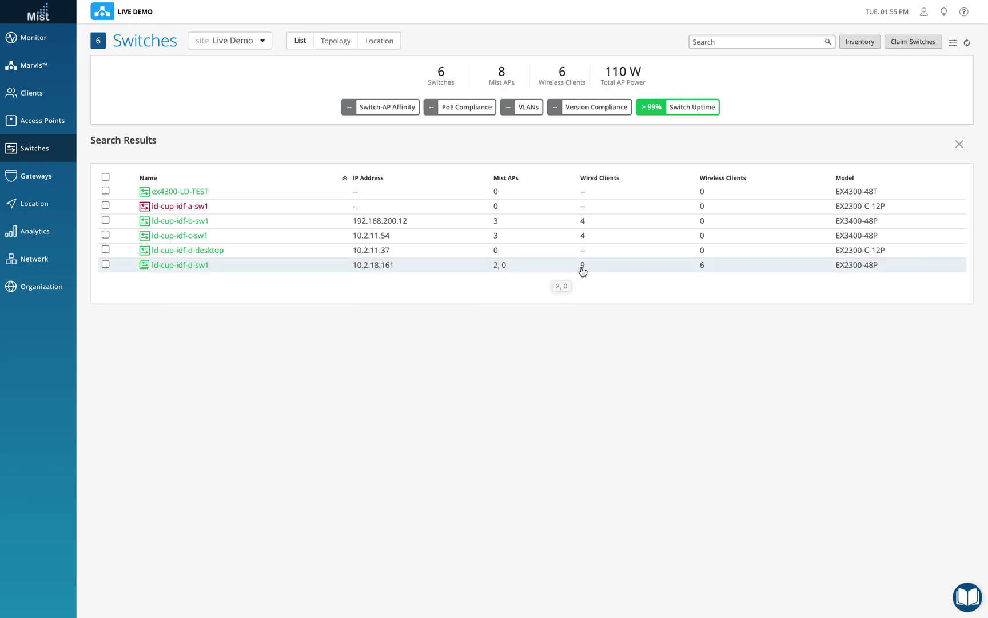
Step: View the detail pages of ld-cup-idf-d-sw1 and ld-cup-idf-a-sw1, checking ld-cup-idf-a-sw1's connection status, and return to the switches list
{"action": "left_click", "coordinate": [194, 267]}
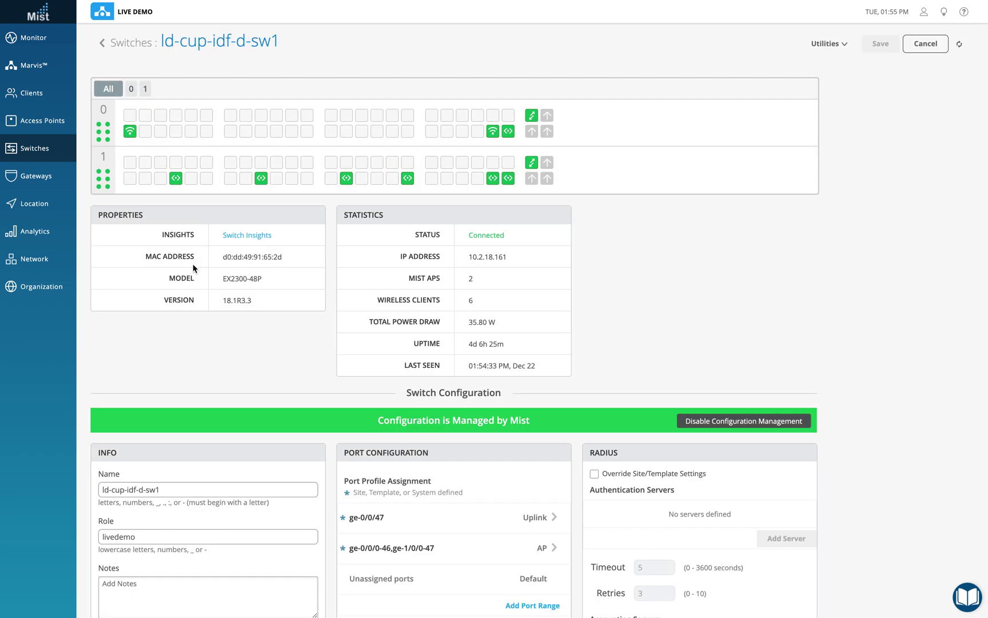
{"action": "left_click", "coordinate": [50, 150]}
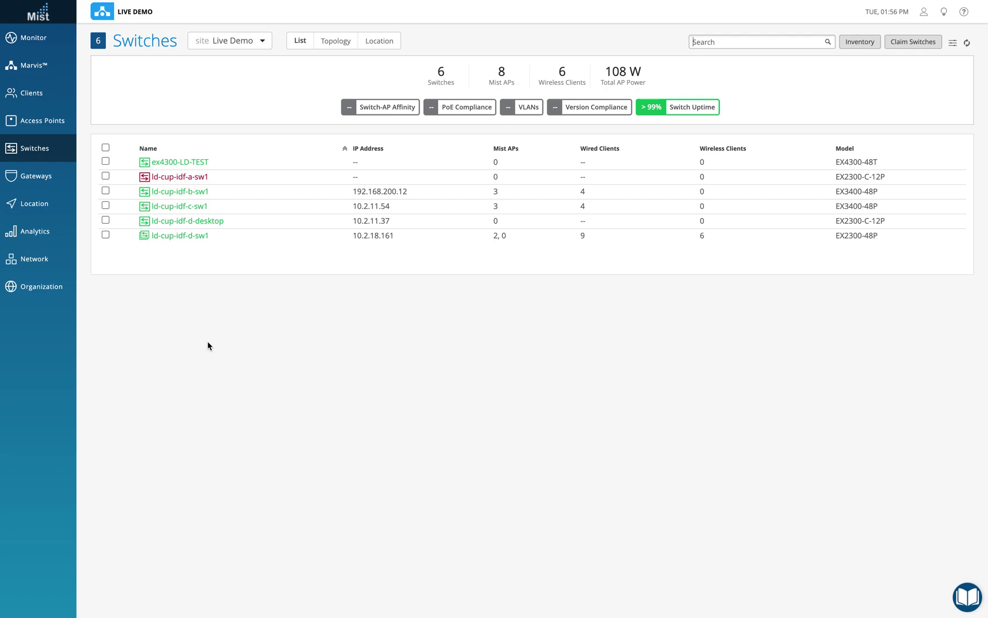
{"action": "left_click", "coordinate": [195, 178]}
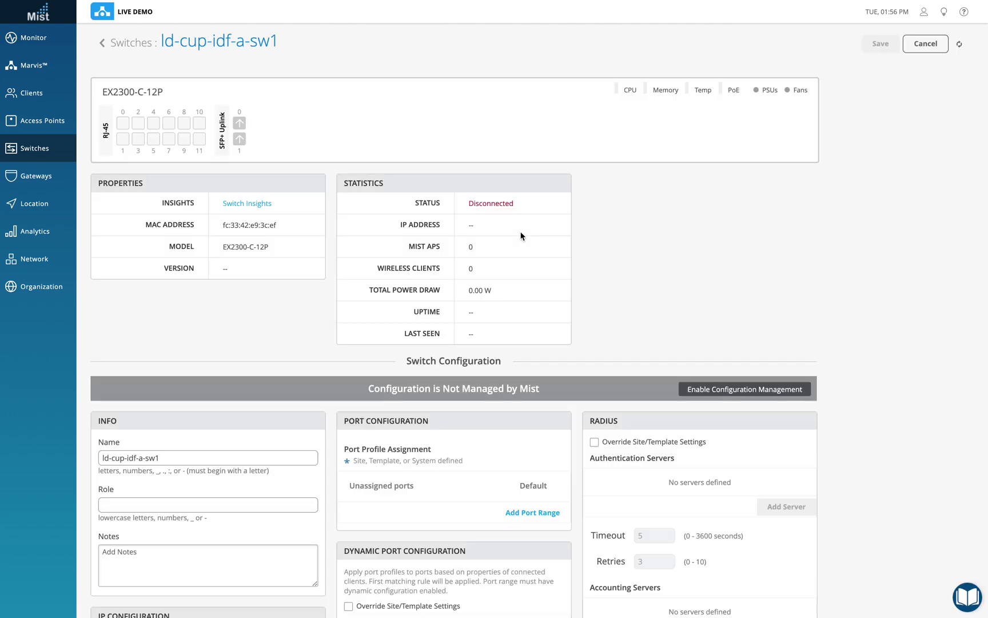
{"action": "left_click_drag", "start_coordinate": [761, 204], "coordinate": [713, 203]}
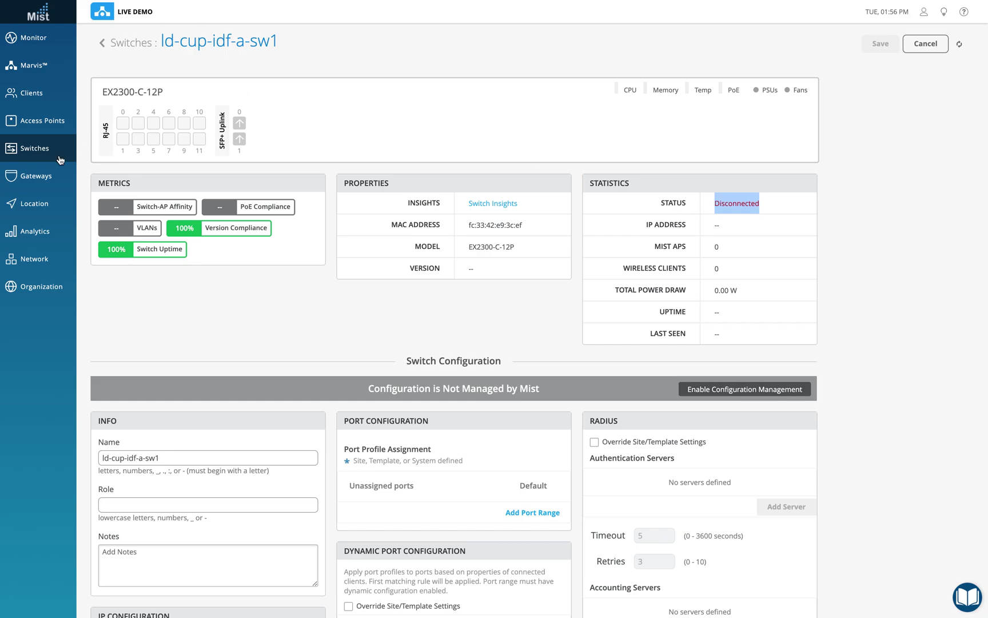
{"action": "left_click", "coordinate": [37, 150]}
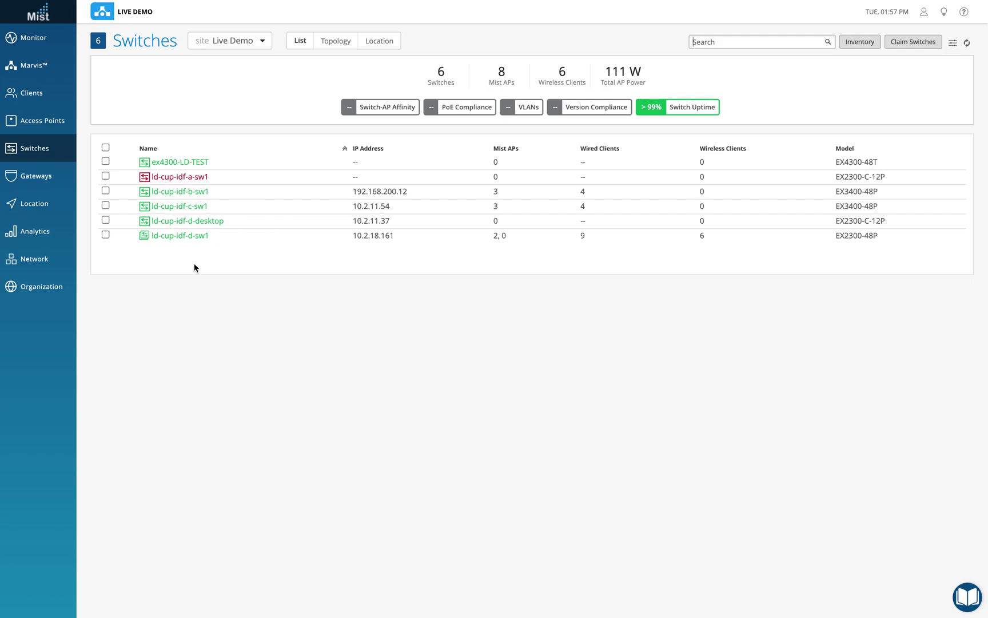
Step: Open ld-cup-idf-d-sw1's details and inspect ports ge-0/0/4 and ge-0/0/1 and an active port on member 1
{"action": "left_click", "coordinate": [183, 236]}
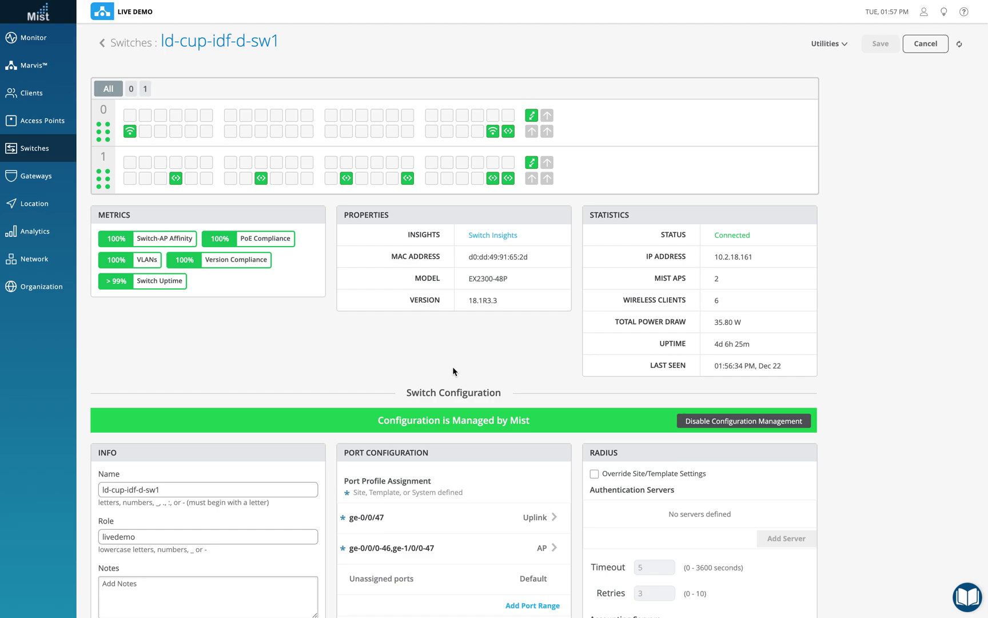
{"action": "scroll", "coordinate": [447, 449], "scroll_direction": "down", "scroll_amount": 3}
{"action": "scroll", "coordinate": [447, 448], "scroll_direction": "up", "scroll_amount": 3}
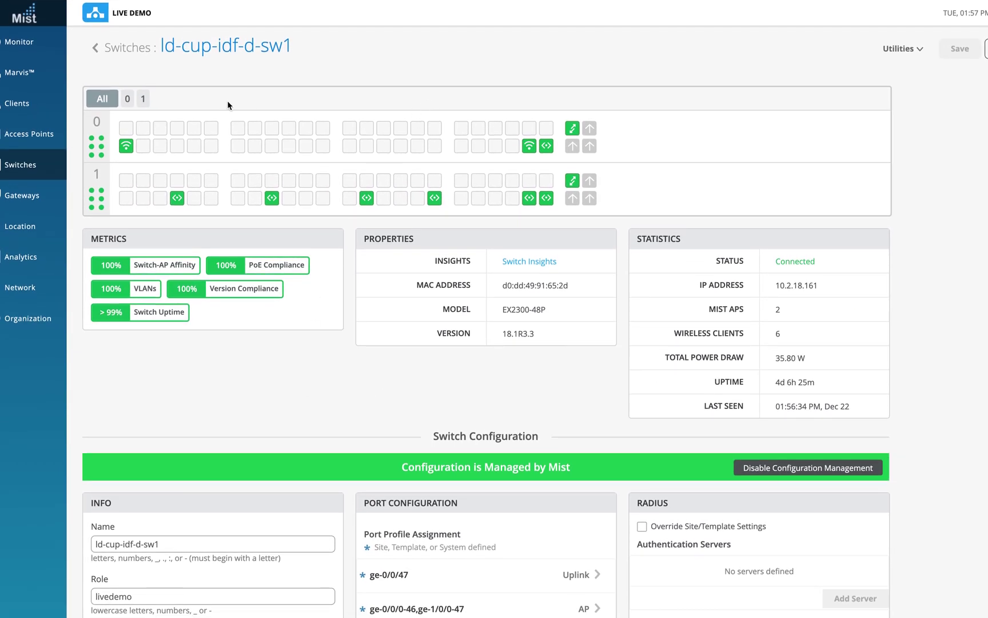
{"action": "mouse_move", "coordinate": [166, 137]}
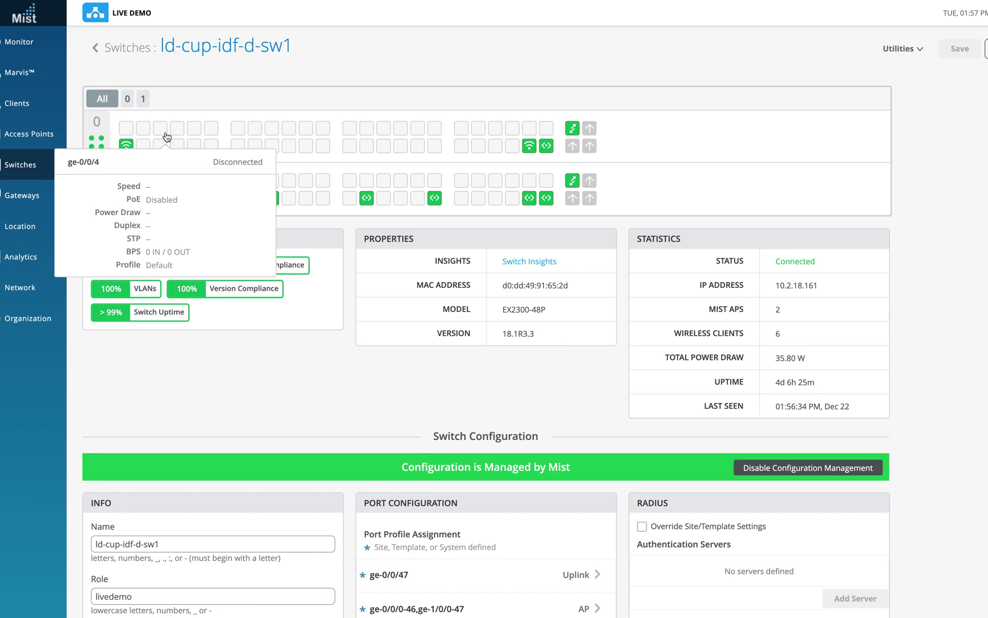
{"action": "mouse_move", "coordinate": [127, 147]}
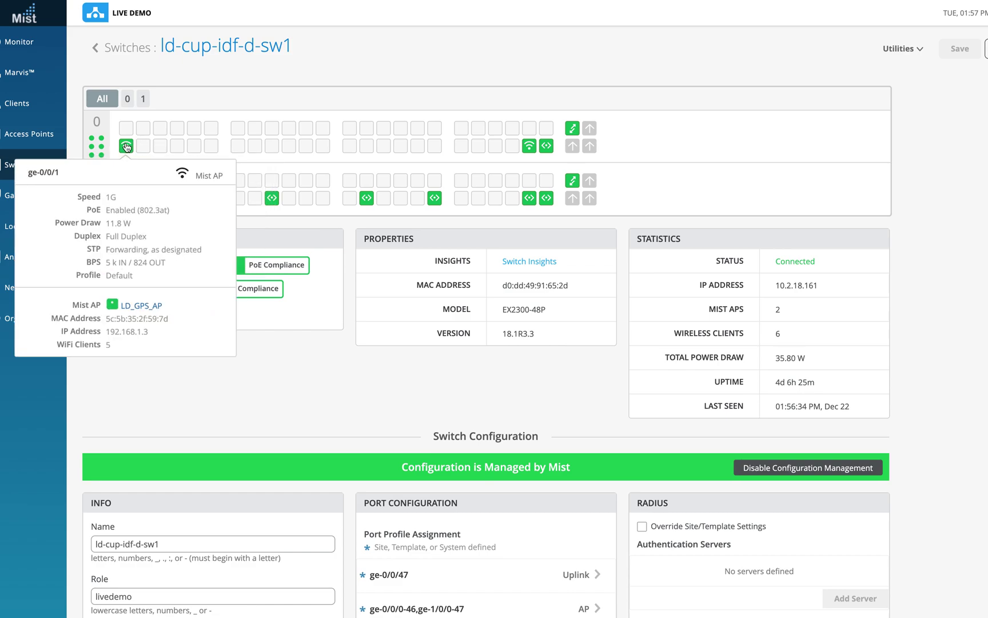
{"action": "mouse_move", "coordinate": [177, 200]}
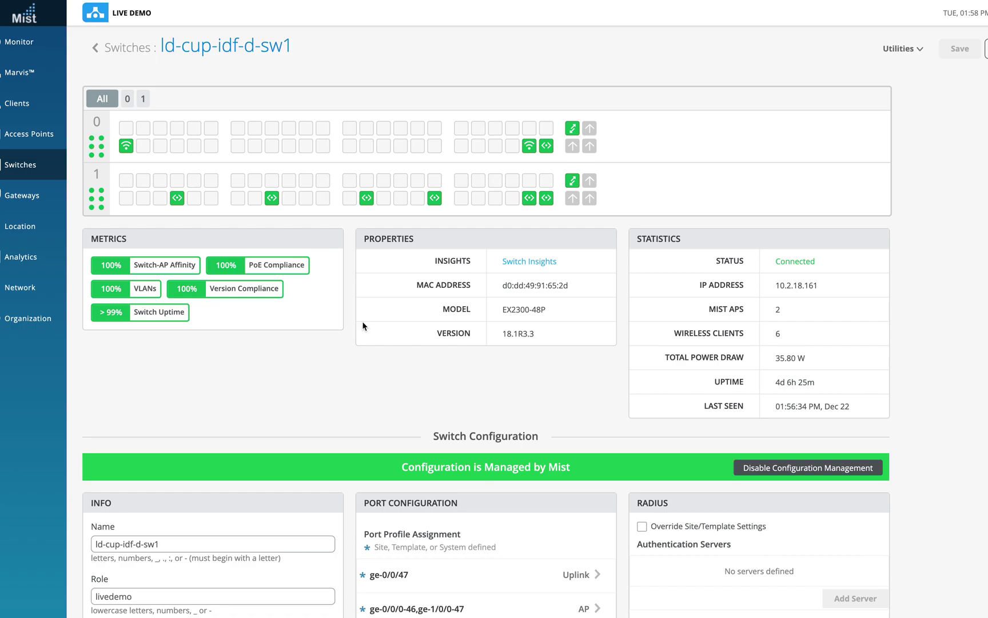
Step: Open the insights for switch ld-cup-idf-d-sw1 and set the time range to Last 7 Days
{"action": "left_click", "coordinate": [533, 263]}
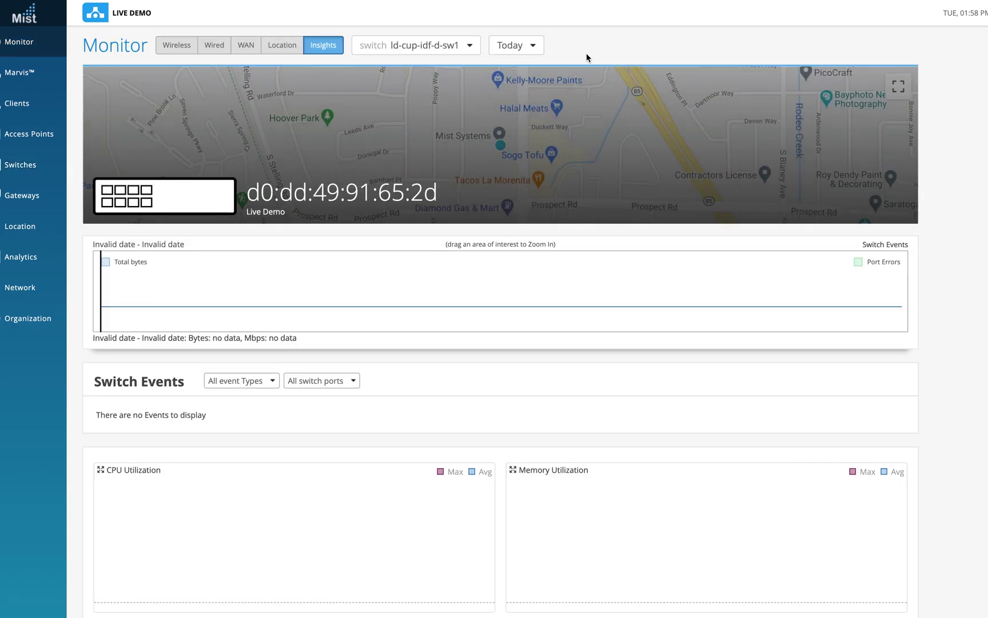
{"action": "left_click", "coordinate": [533, 45]}
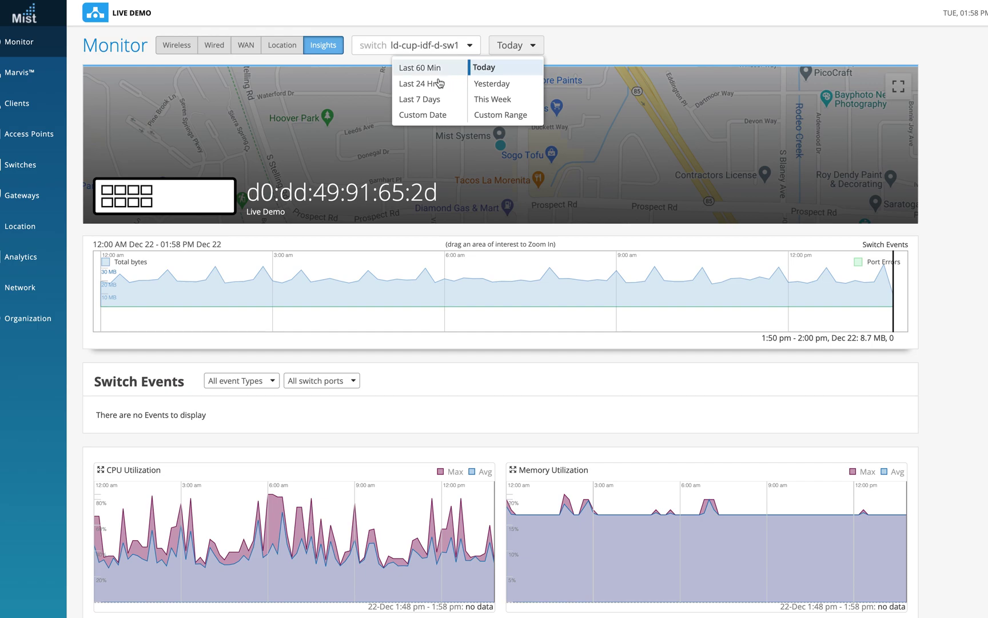
{"action": "left_click", "coordinate": [416, 101]}
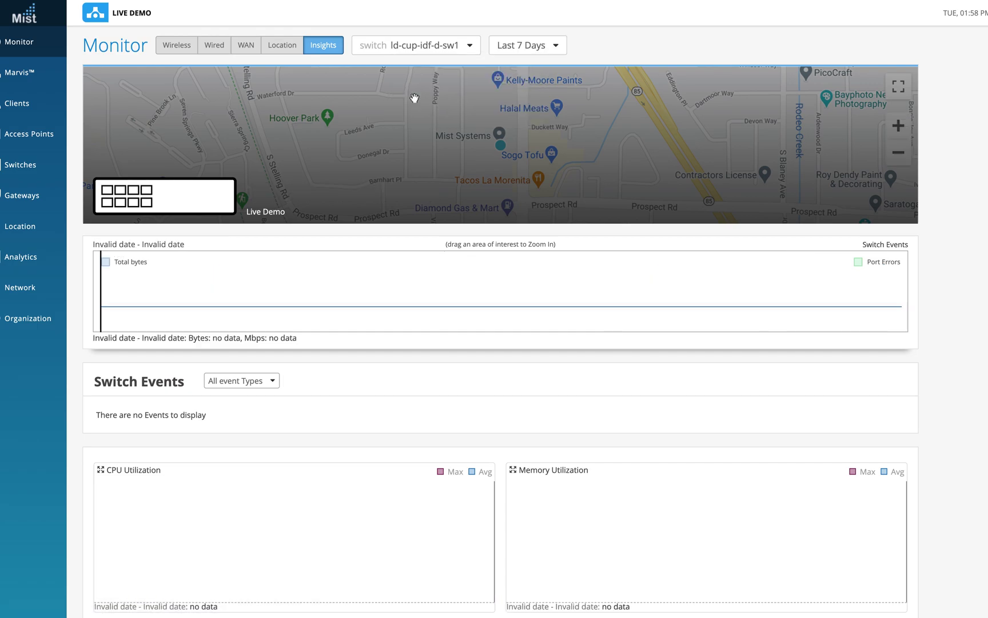
{"action": "scroll", "coordinate": [955, 372], "scroll_direction": "down", "scroll_amount": 1}
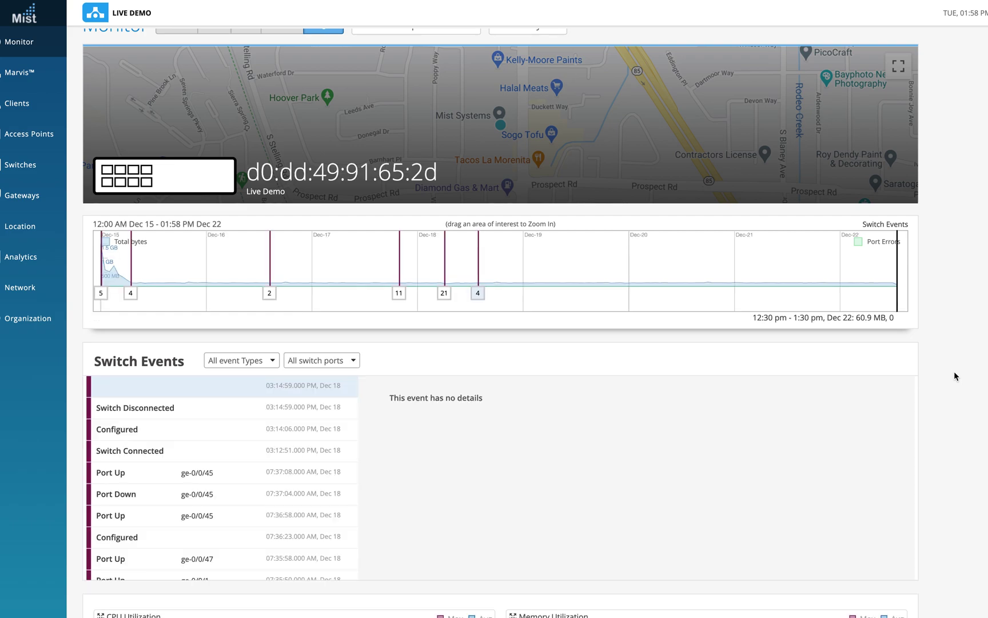
{"action": "scroll", "coordinate": [955, 376], "scroll_direction": "up", "scroll_amount": 1}
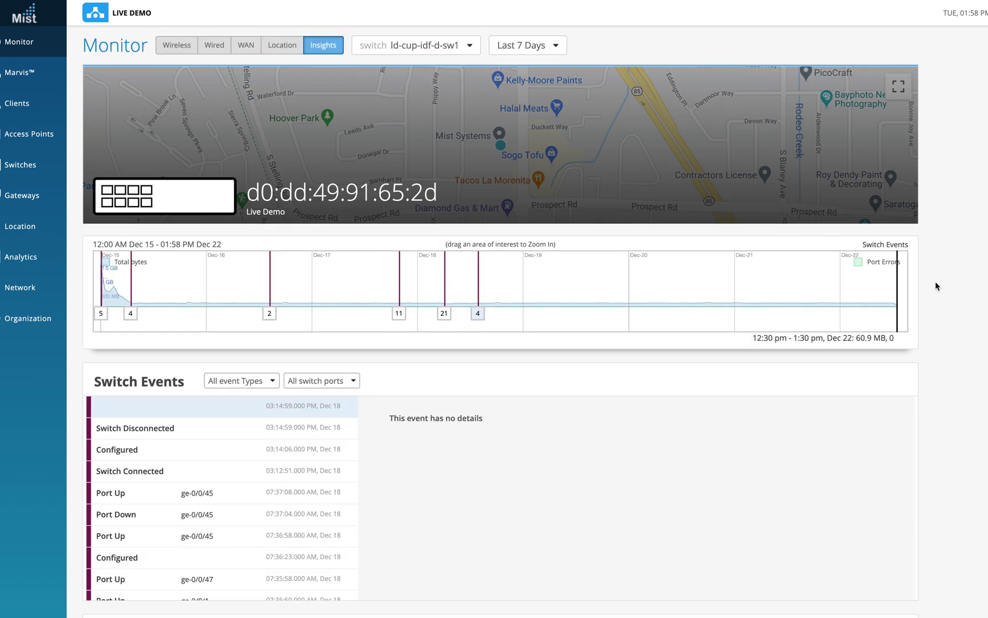
Step: Browse the full list of switch events and the switch ports available for filtering them
{"action": "scroll", "coordinate": [951, 338], "scroll_direction": "down", "scroll_amount": 5}
{"action": "left_click_drag", "start_coordinate": [187, 284], "coordinate": [91, 282]}
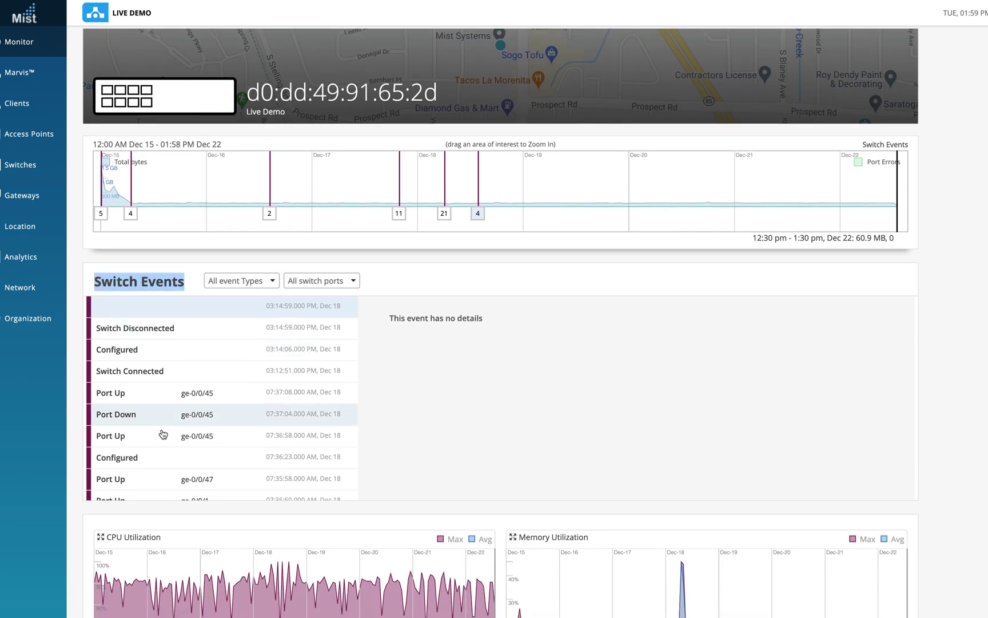
{"action": "scroll", "coordinate": [183, 423], "scroll_direction": "down", "scroll_amount": 15}
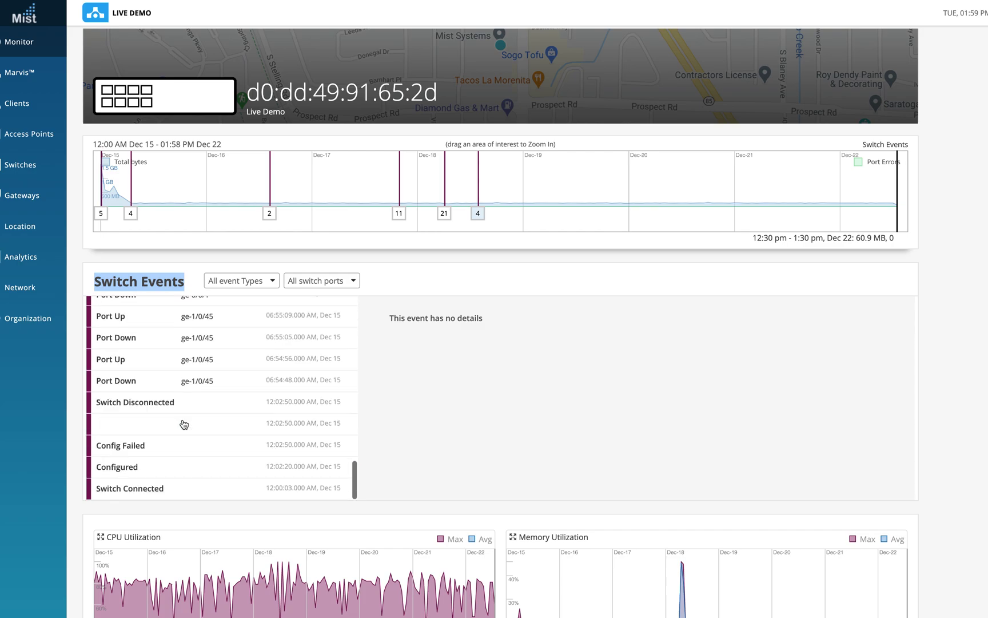
{"action": "scroll", "coordinate": [184, 424], "scroll_direction": "up", "scroll_amount": 15}
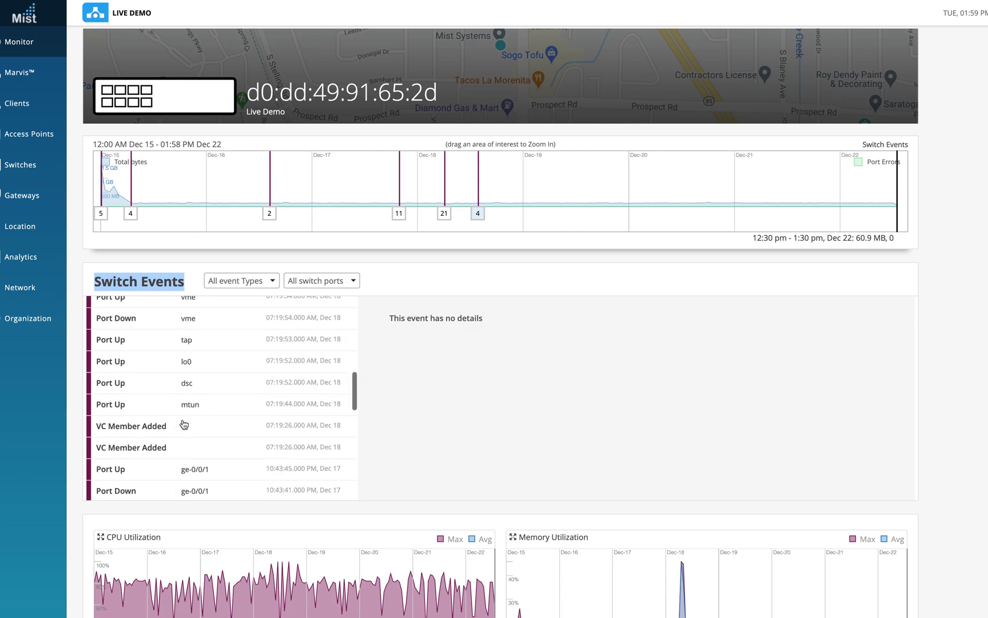
{"action": "left_click", "coordinate": [353, 281]}
{"action": "scroll", "coordinate": [318, 435], "scroll_direction": "down", "scroll_amount": 3}
{"action": "scroll", "coordinate": [316, 436], "scroll_direction": "down", "scroll_amount": 3}
{"action": "scroll", "coordinate": [315, 500], "scroll_direction": "up", "scroll_amount": 6}
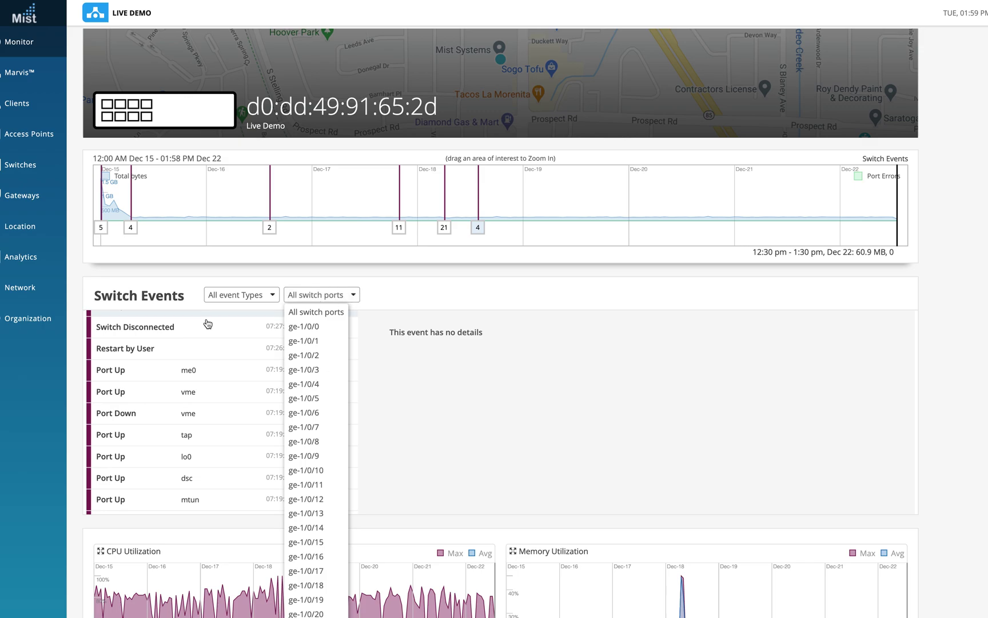
Step: Show the details of the Port Up event on me0 and examine the CPU and memory utilization charts
{"action": "left_click", "coordinate": [154, 349]}
{"action": "left_click", "coordinate": [171, 373]}
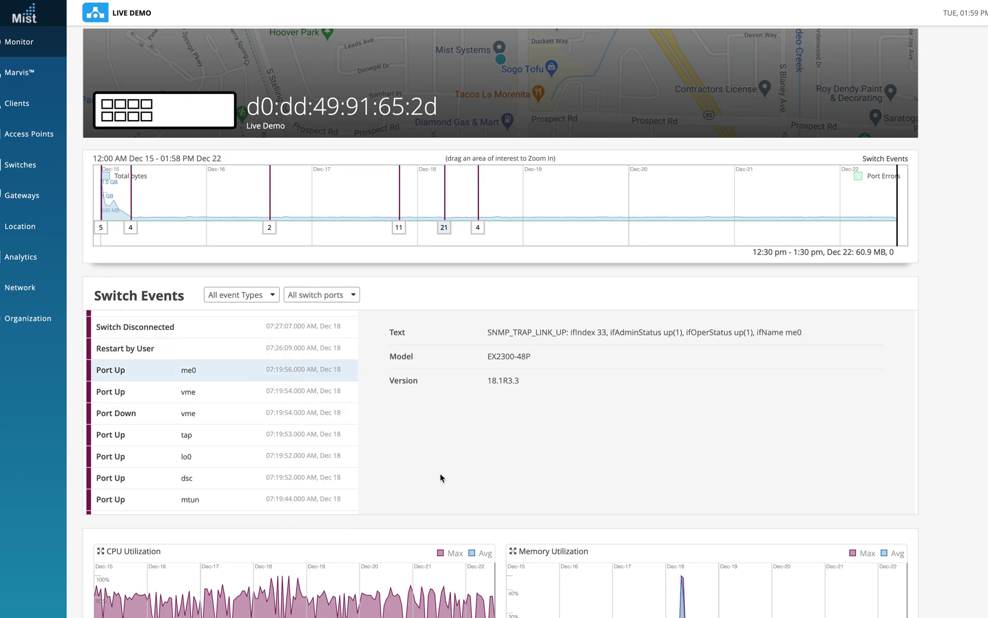
{"action": "scroll", "coordinate": [440, 472], "scroll_direction": "down", "scroll_amount": 3}
{"action": "scroll", "coordinate": [379, 465], "scroll_direction": "down", "scroll_amount": 1}
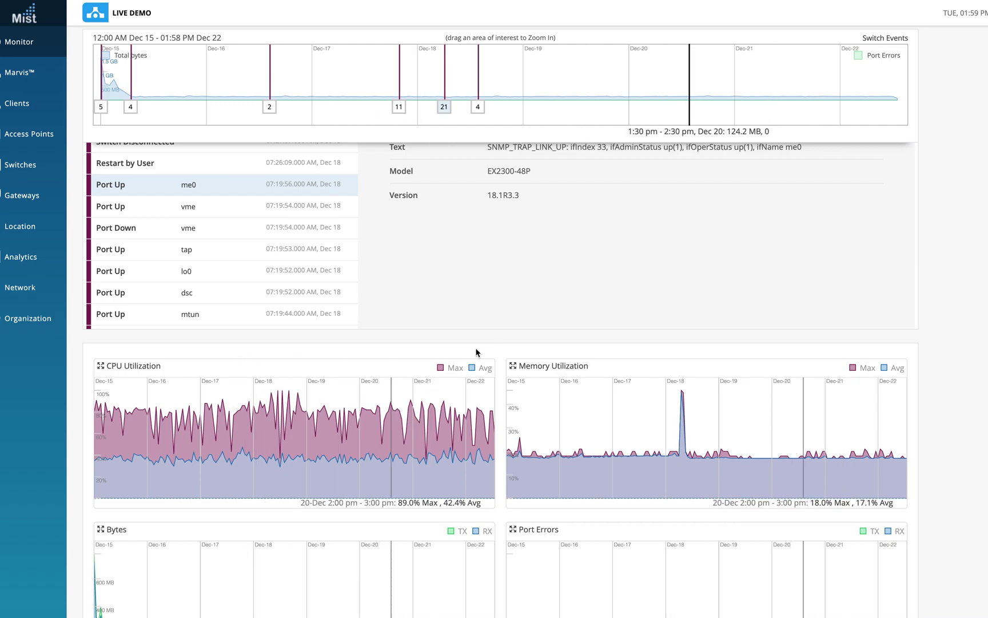
Step: Examine the switch's bytes, port errors and power draw charts for the selected period
{"action": "scroll", "coordinate": [503, 320], "scroll_direction": "down", "scroll_amount": 1}
{"action": "scroll", "coordinate": [503, 320], "scroll_direction": "down", "scroll_amount": 2}
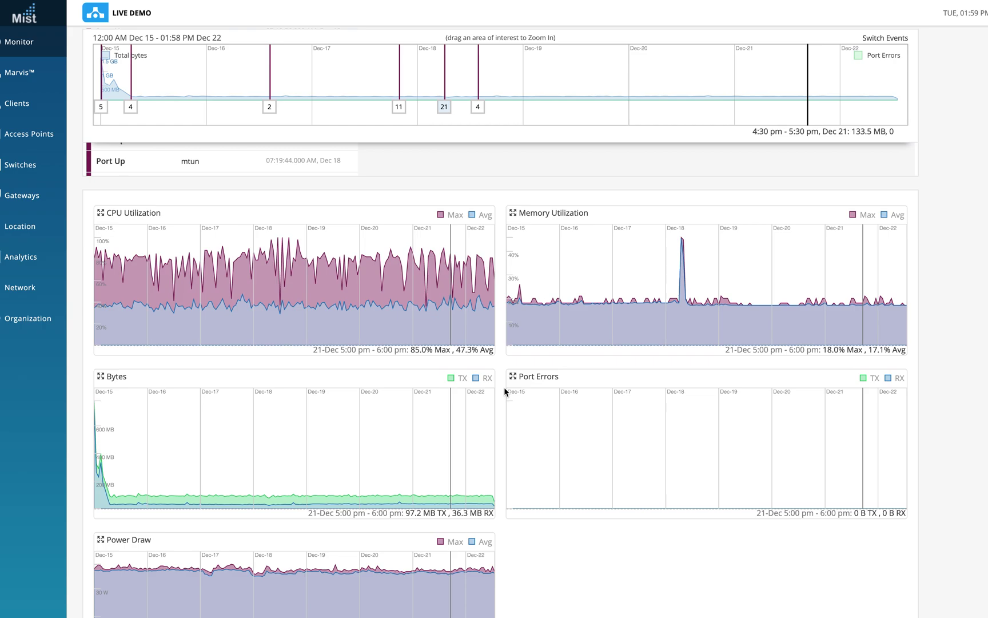
{"action": "scroll", "coordinate": [504, 387], "scroll_direction": "down", "scroll_amount": 3}
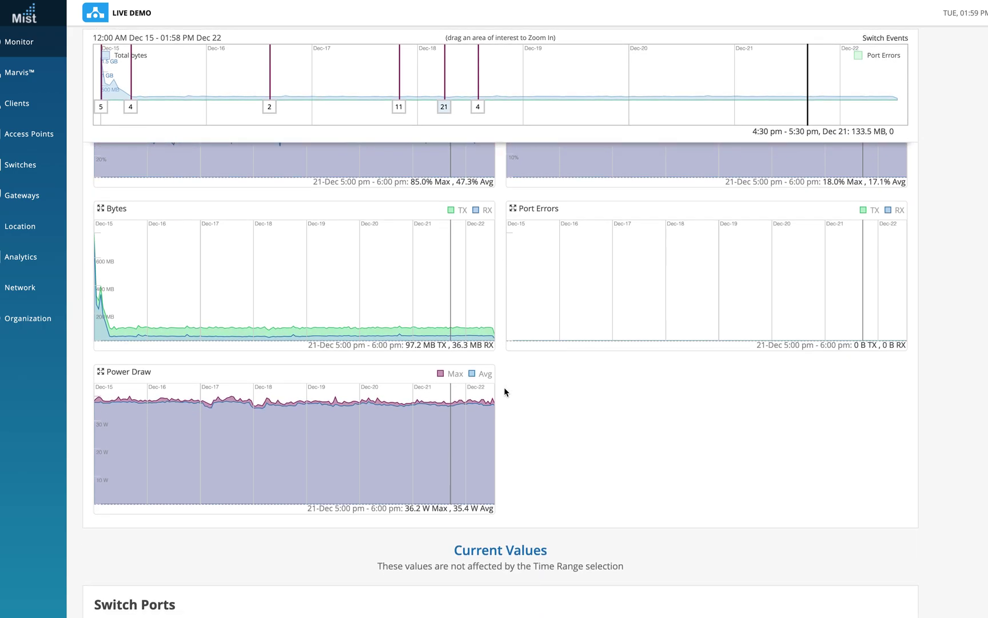
{"action": "scroll", "coordinate": [505, 387], "scroll_direction": "down", "scroll_amount": 3}
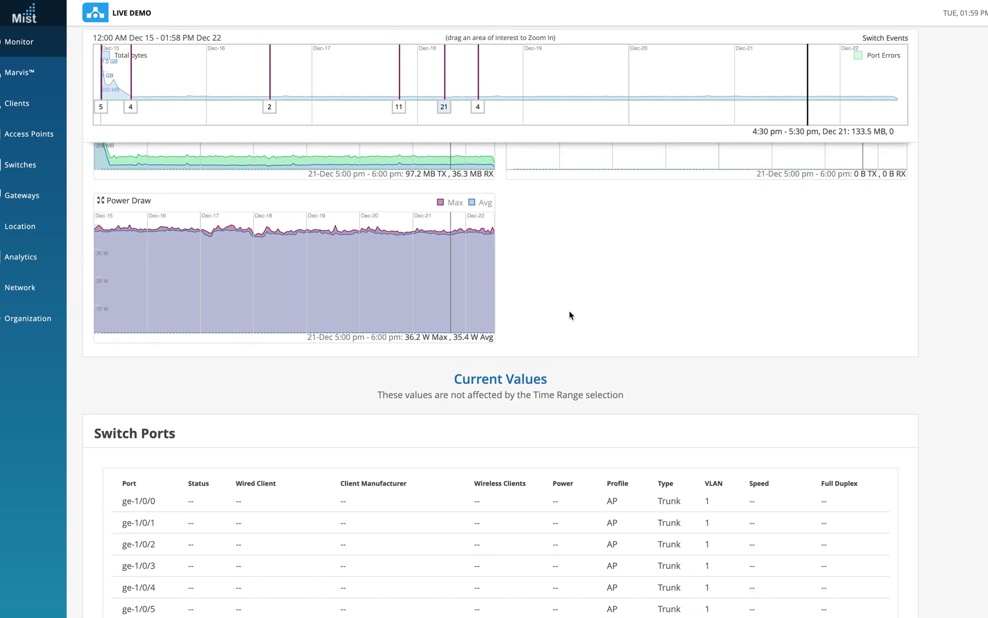
{"action": "scroll", "coordinate": [537, 329], "scroll_direction": "down", "scroll_amount": 1}
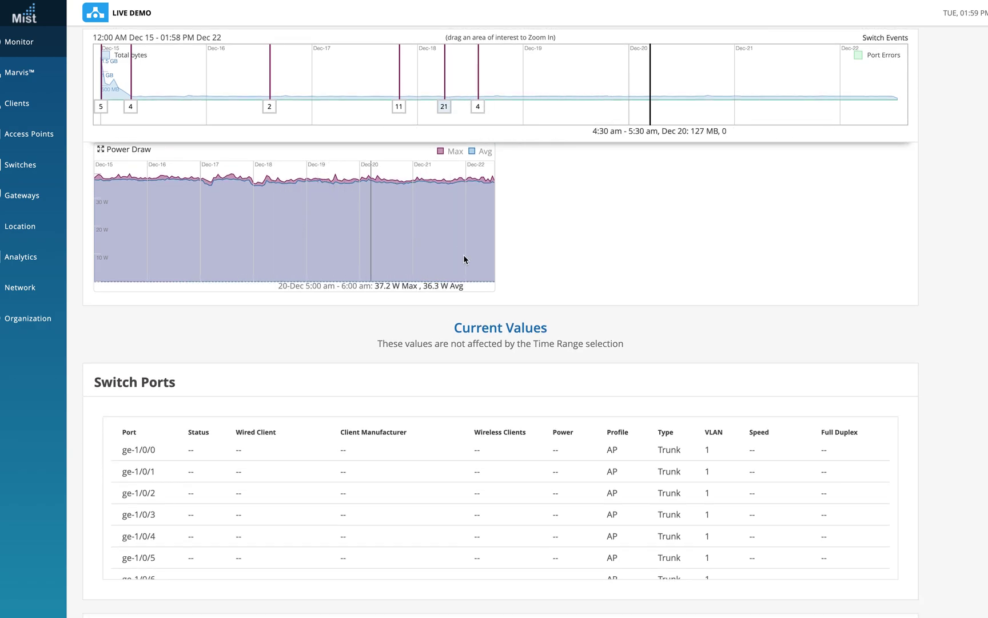
{"action": "scroll", "coordinate": [378, 341], "scroll_direction": "down", "scroll_amount": 2}
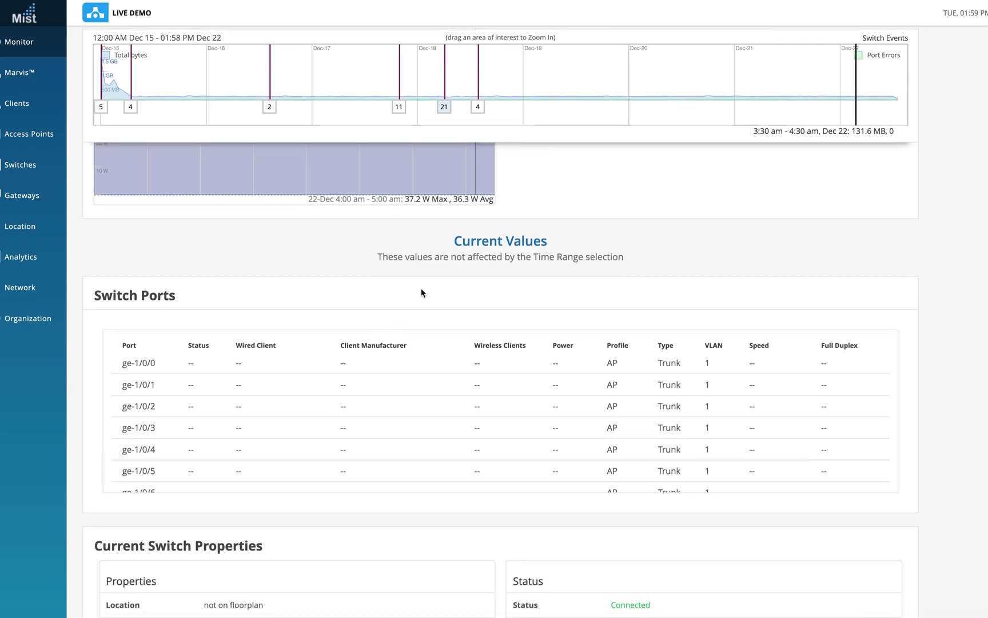
Step: Browse the current values of the switch ports from ge-1/0/0 through member 0's first ports, checking connected clients and power
{"action": "scroll", "coordinate": [421, 291], "scroll_direction": "down", "scroll_amount": 1}
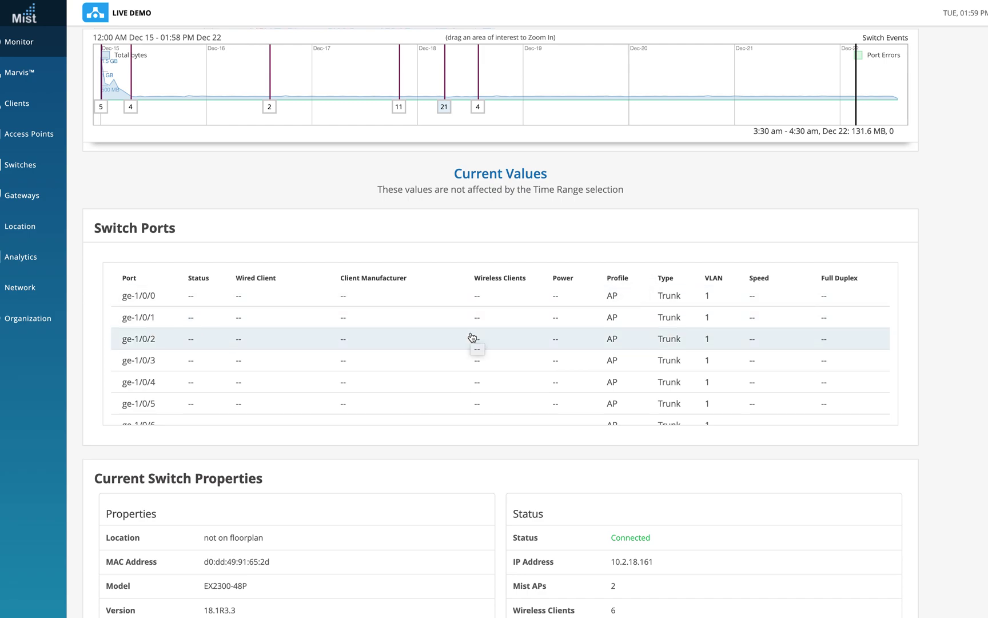
{"action": "scroll", "coordinate": [473, 338], "scroll_direction": "down", "scroll_amount": 1}
{"action": "scroll", "coordinate": [471, 336], "scroll_direction": "down", "scroll_amount": 1}
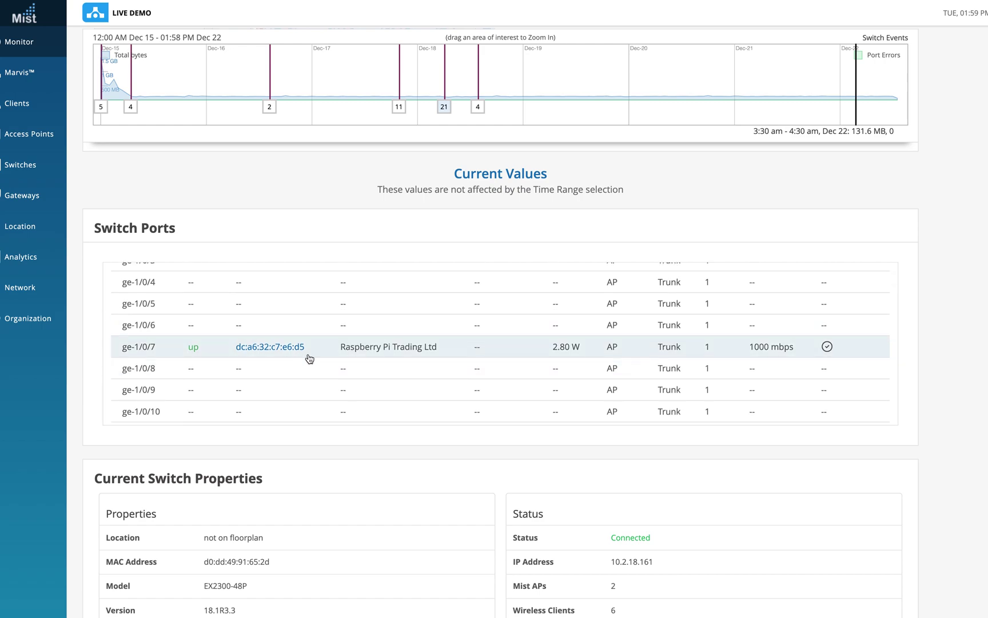
{"action": "scroll", "coordinate": [483, 368], "scroll_direction": "down", "scroll_amount": 3}
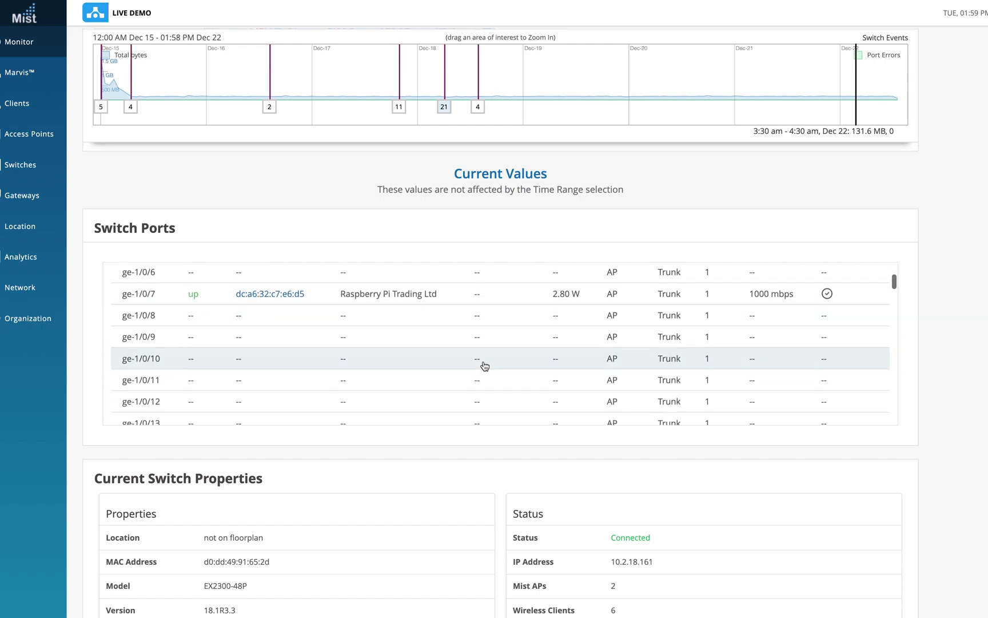
{"action": "scroll", "coordinate": [485, 366], "scroll_direction": "down", "scroll_amount": 6}
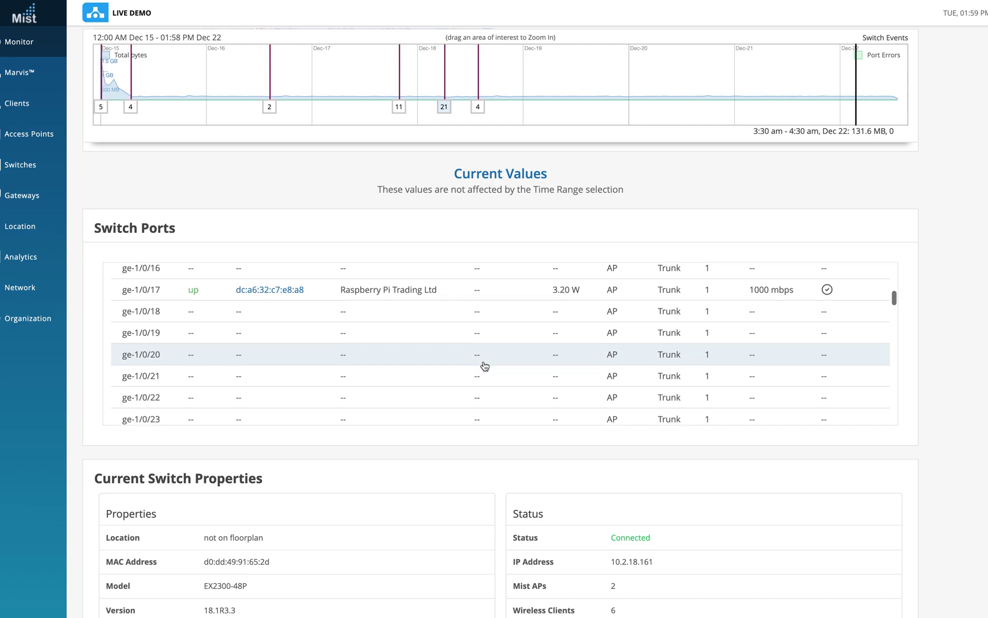
{"action": "scroll", "coordinate": [484, 366], "scroll_direction": "down", "scroll_amount": 7}
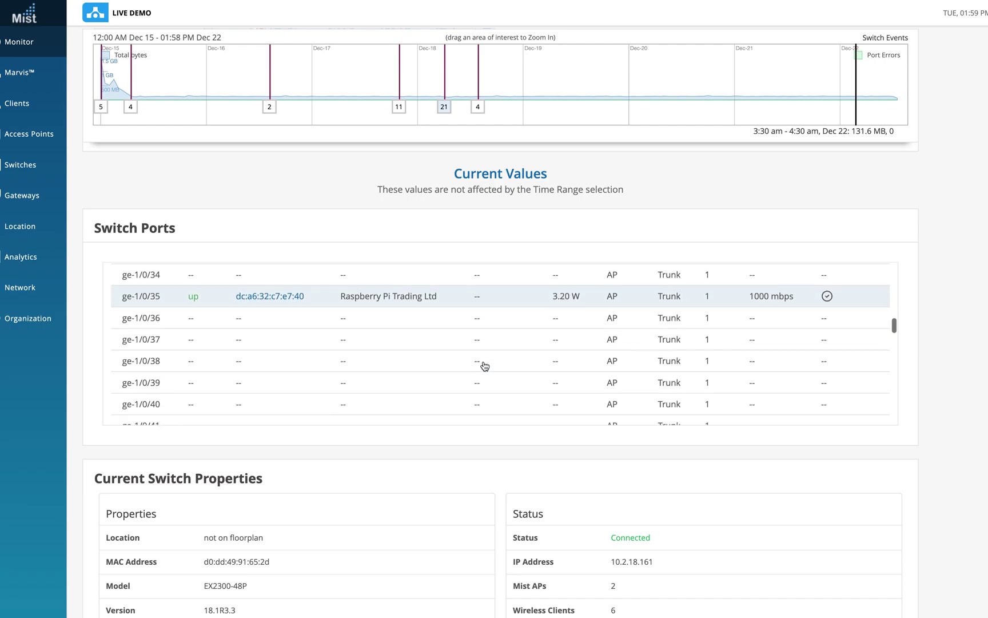
{"action": "scroll", "coordinate": [474, 393], "scroll_direction": "down", "scroll_amount": 6}
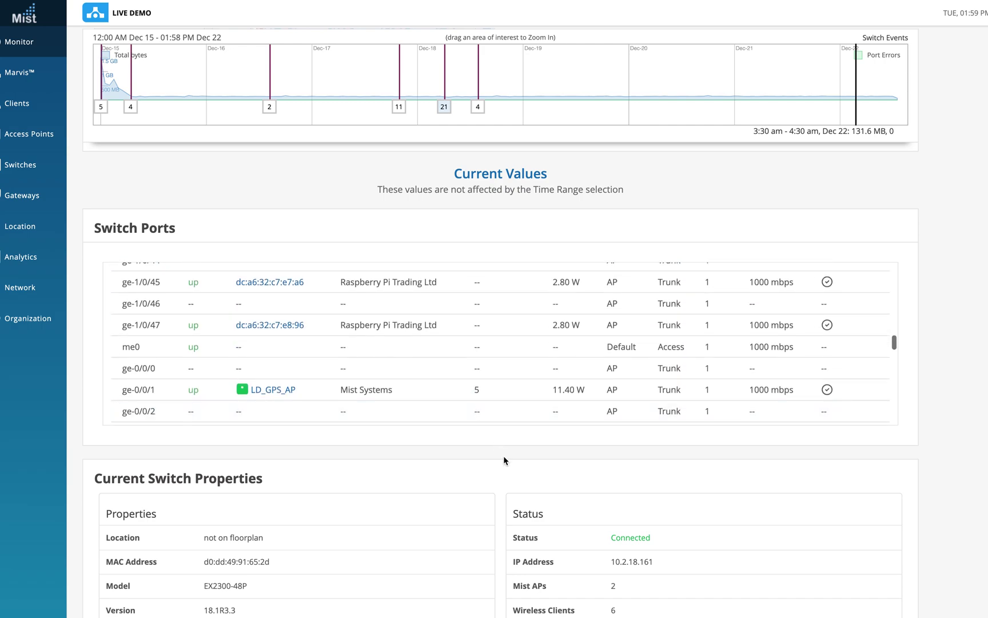
Step: Review the current switch properties, including the connection status and the switch model
{"action": "left_click_drag", "start_coordinate": [269, 442], "coordinate": [103, 442]}
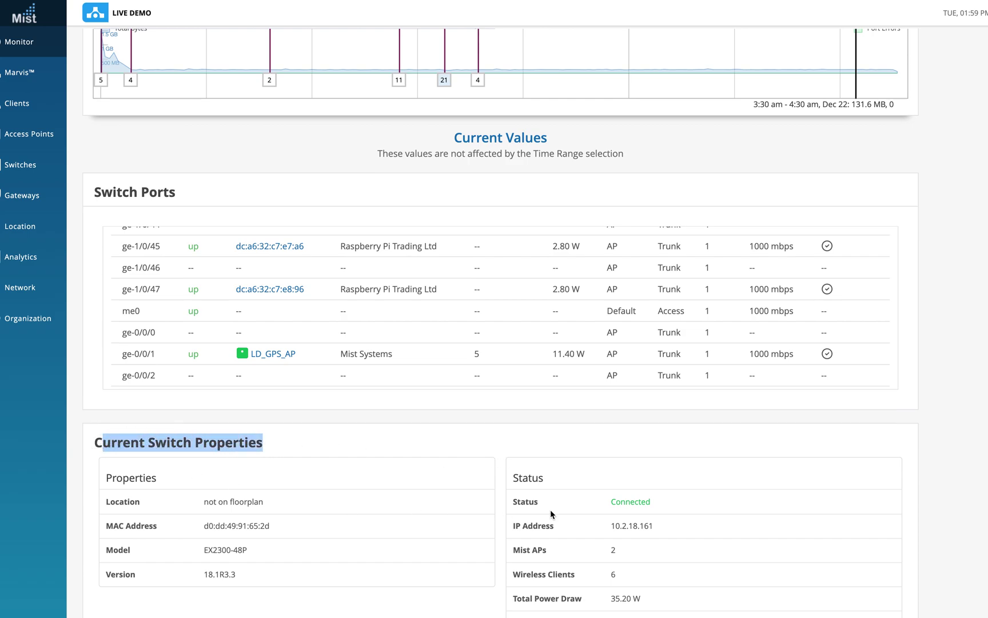
{"action": "double_click", "coordinate": [643, 502]}
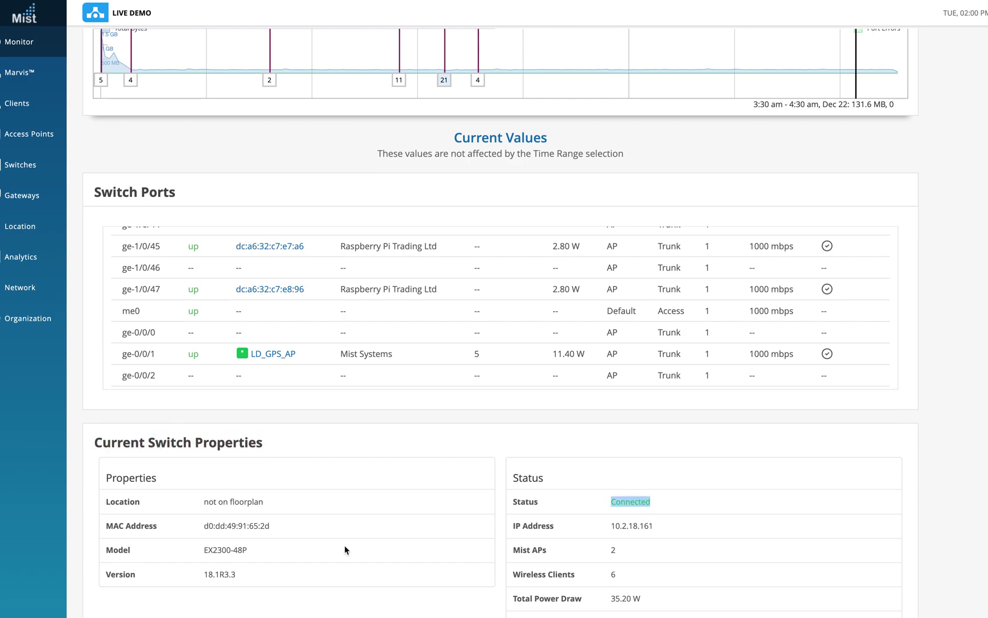
{"action": "left_click", "coordinate": [255, 555]}
Step: Return to the switch events and browse the whole list from newest to oldest and back
{"action": "scroll", "coordinate": [508, 526], "scroll_direction": "up", "scroll_amount": 5}
{"action": "scroll", "coordinate": [508, 526], "scroll_direction": "up", "scroll_amount": 15}
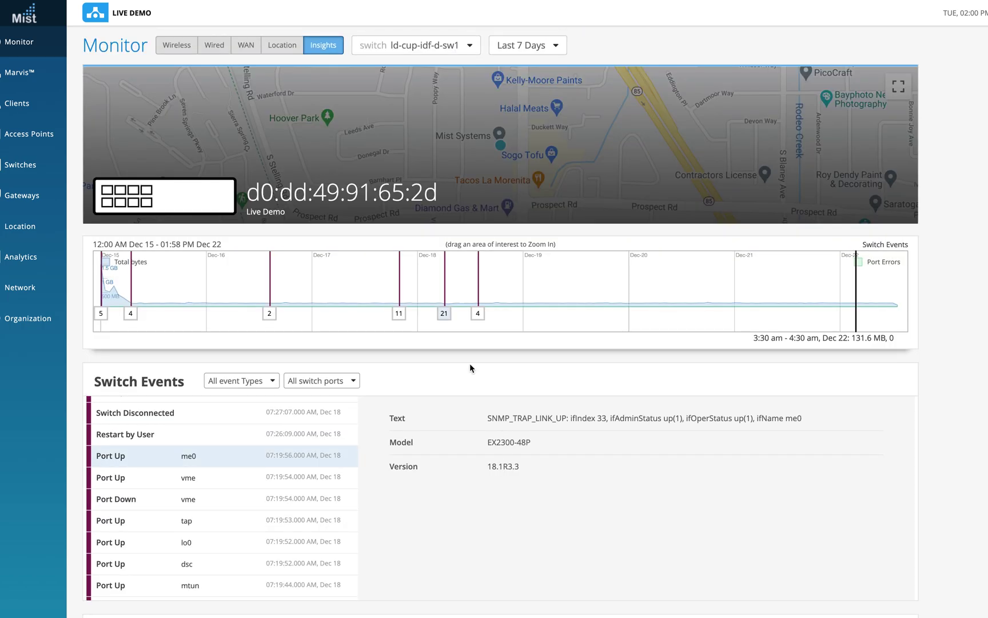
{"action": "scroll", "coordinate": [469, 366], "scroll_direction": "down", "scroll_amount": 1}
{"action": "scroll", "coordinate": [220, 442], "scroll_direction": "down", "scroll_amount": 15}
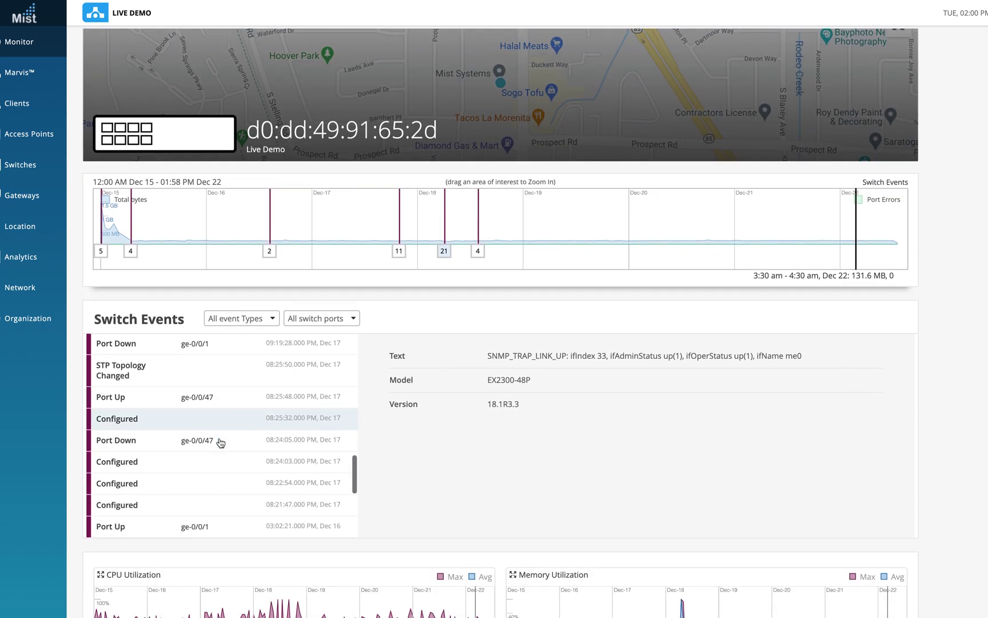
{"action": "scroll", "coordinate": [220, 442], "scroll_direction": "up", "scroll_amount": 10}
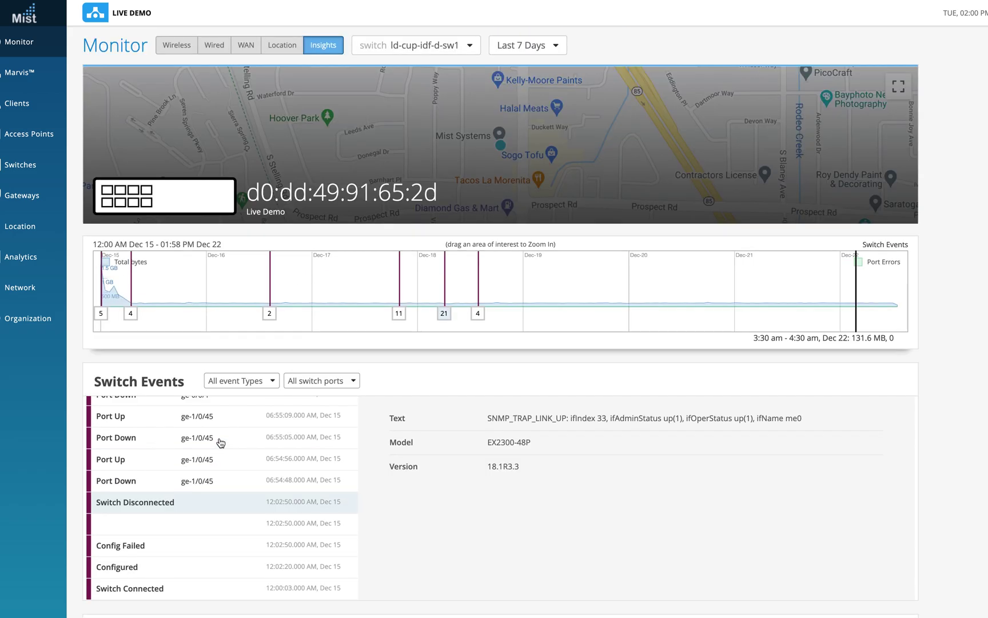
{"action": "scroll", "coordinate": [220, 443], "scroll_direction": "up", "scroll_amount": 5}
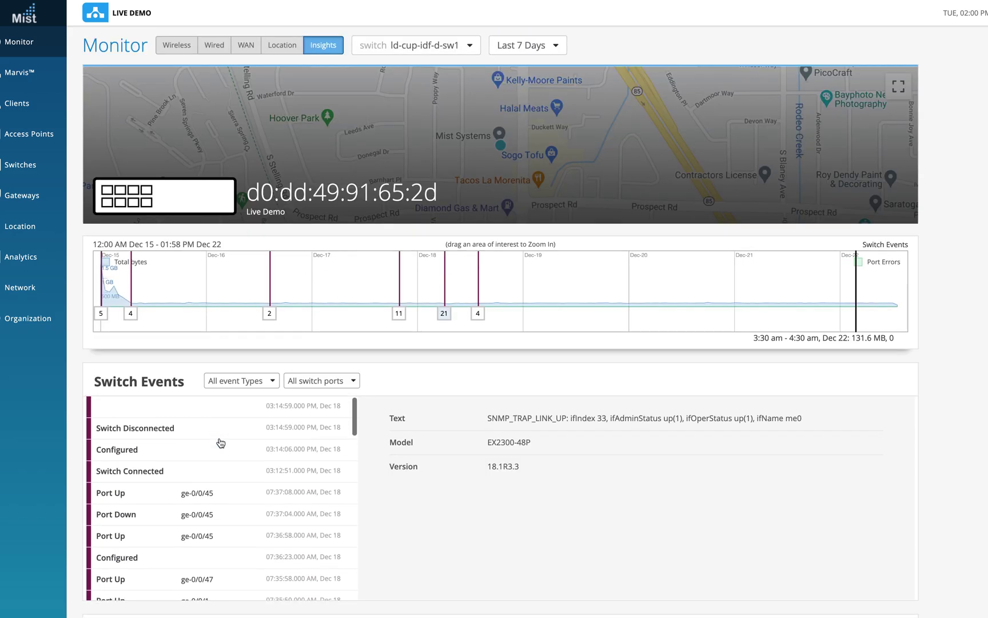
Step: Revisit the Live Demo site's switch list, and open the site's wired service levels
{"action": "mouse_move", "coordinate": [47, 267]}
{"action": "left_click", "coordinate": [30, 166]}
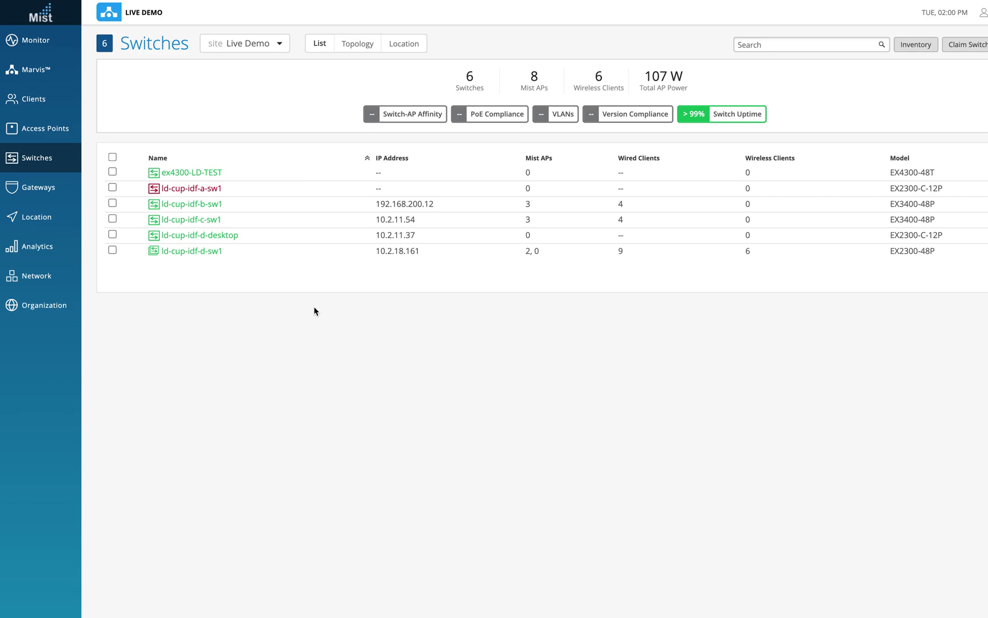
{"action": "mouse_move", "coordinate": [41, 47]}
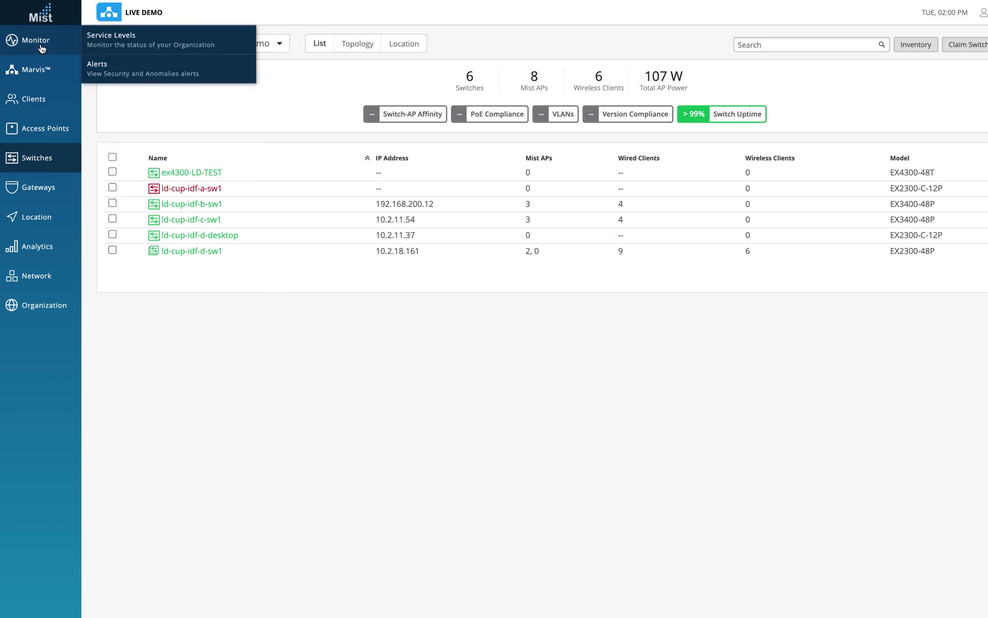
{"action": "left_click", "coordinate": [111, 37]}
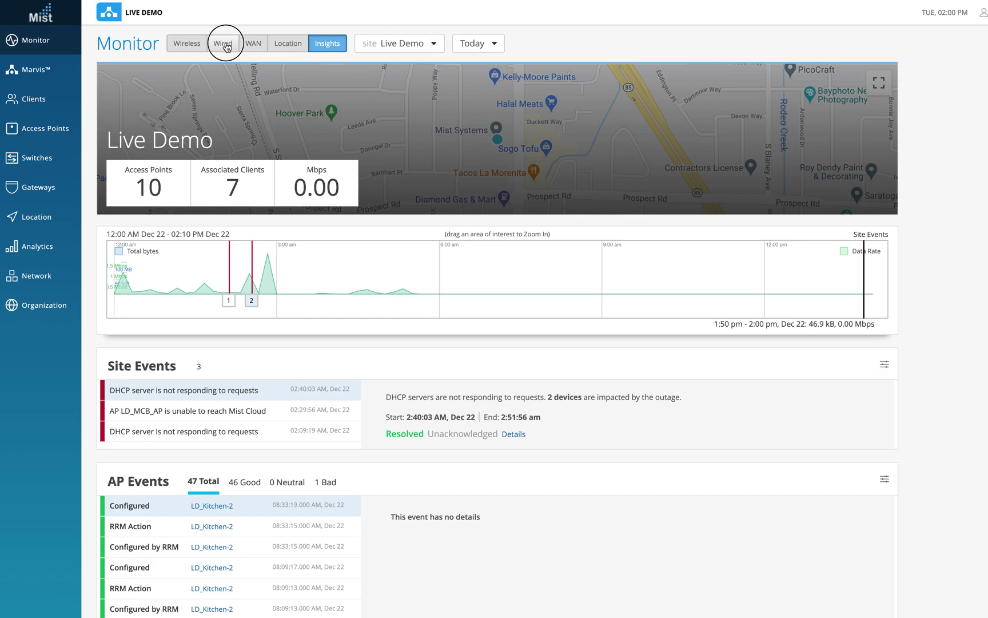
{"action": "left_click", "coordinate": [224, 44]}
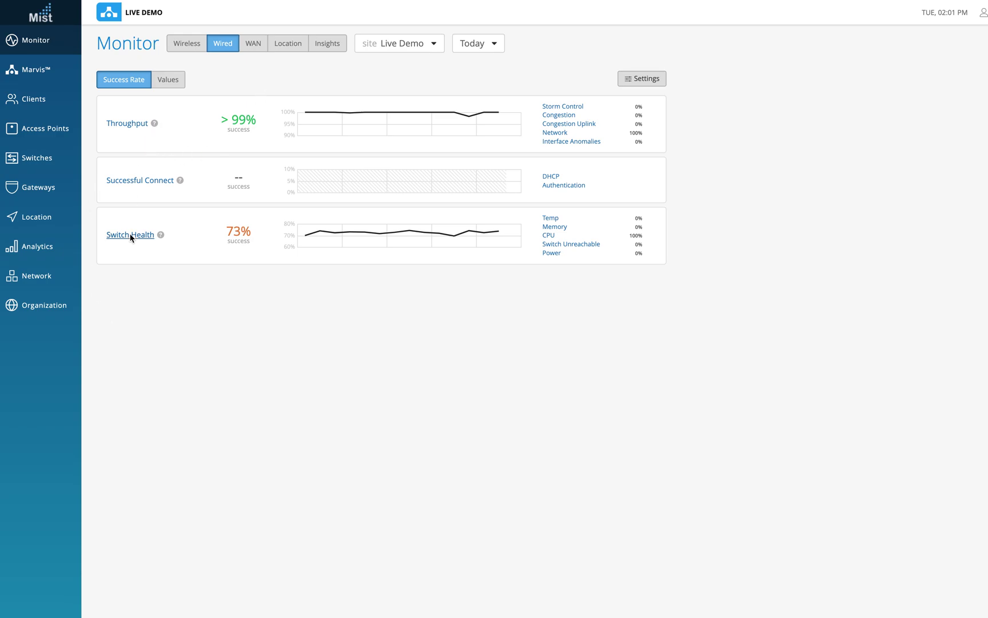
Step: Open the organization's switch inventory and view the switch claiming form and the CLI commands for adopting a switch, closing both
{"action": "mouse_move", "coordinate": [46, 284]}
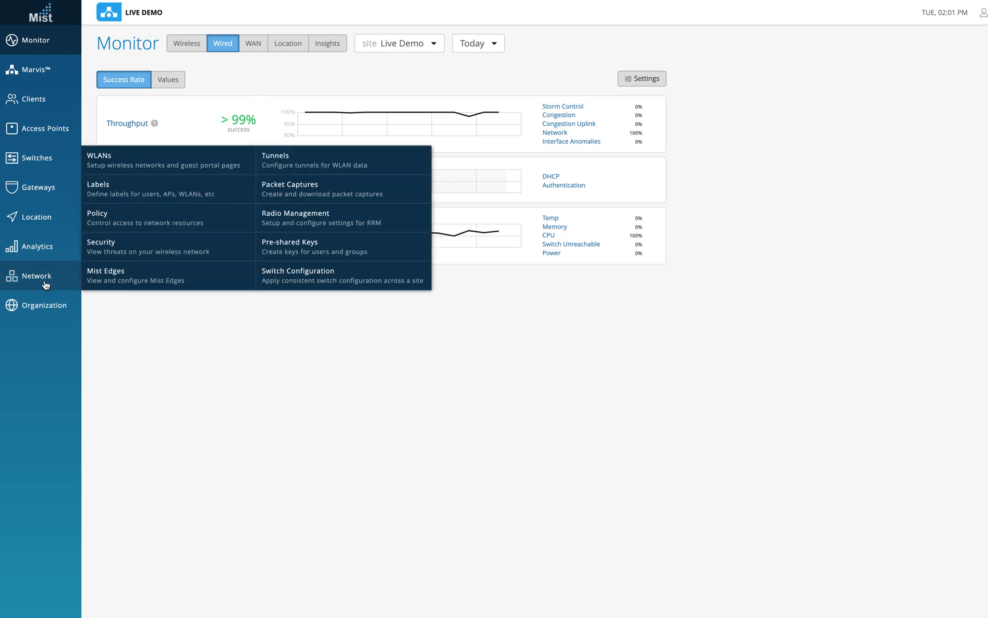
{"action": "mouse_move", "coordinate": [38, 306]}
{"action": "left_click", "coordinate": [172, 258]}
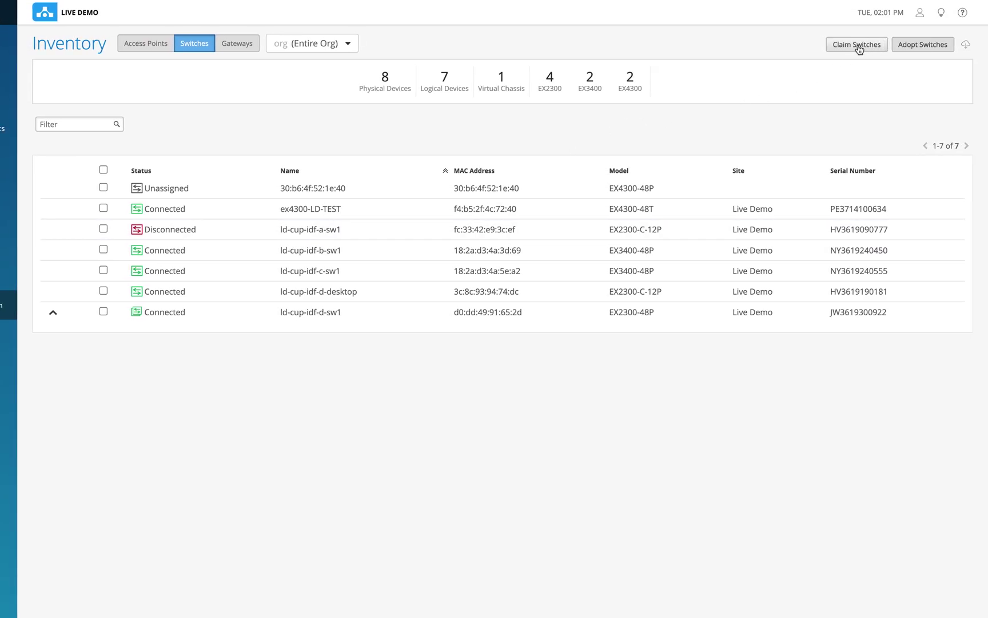
{"action": "left_click", "coordinate": [857, 46]}
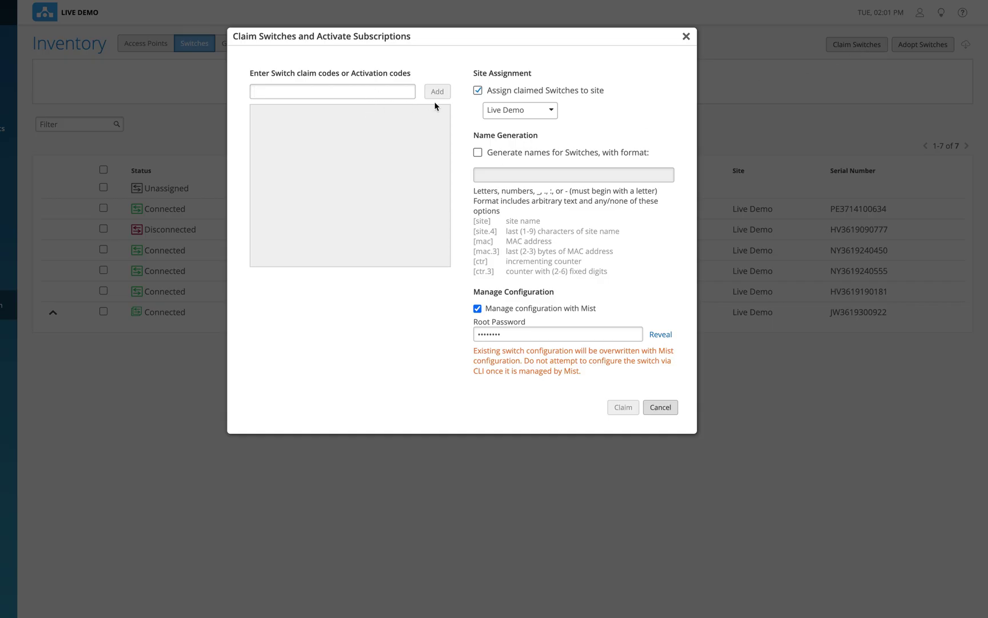
{"action": "left_click", "coordinate": [685, 36]}
{"action": "left_click", "coordinate": [919, 48]}
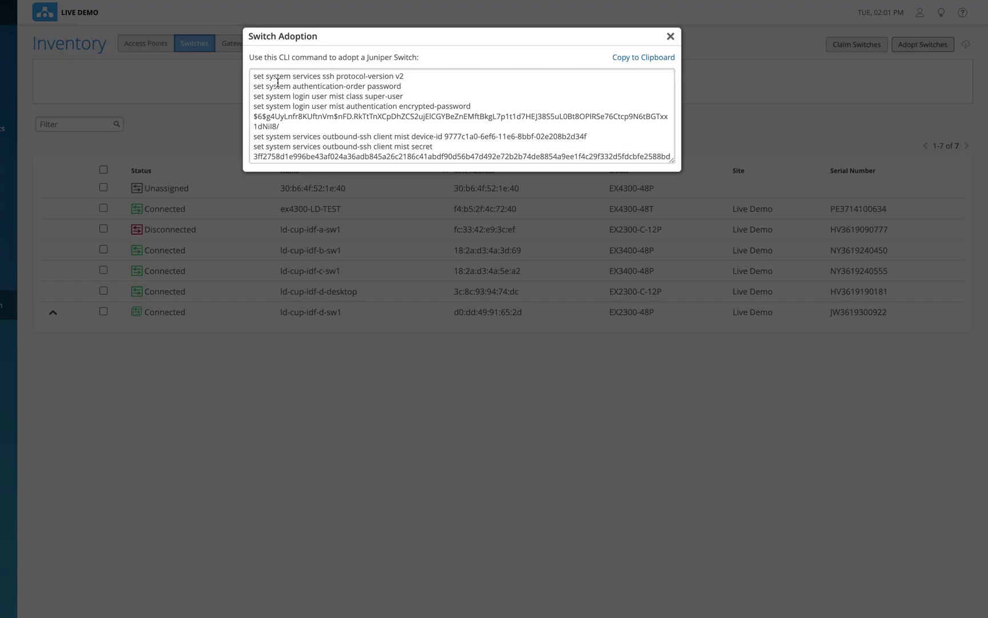
{"action": "left_click", "coordinate": [670, 36]}
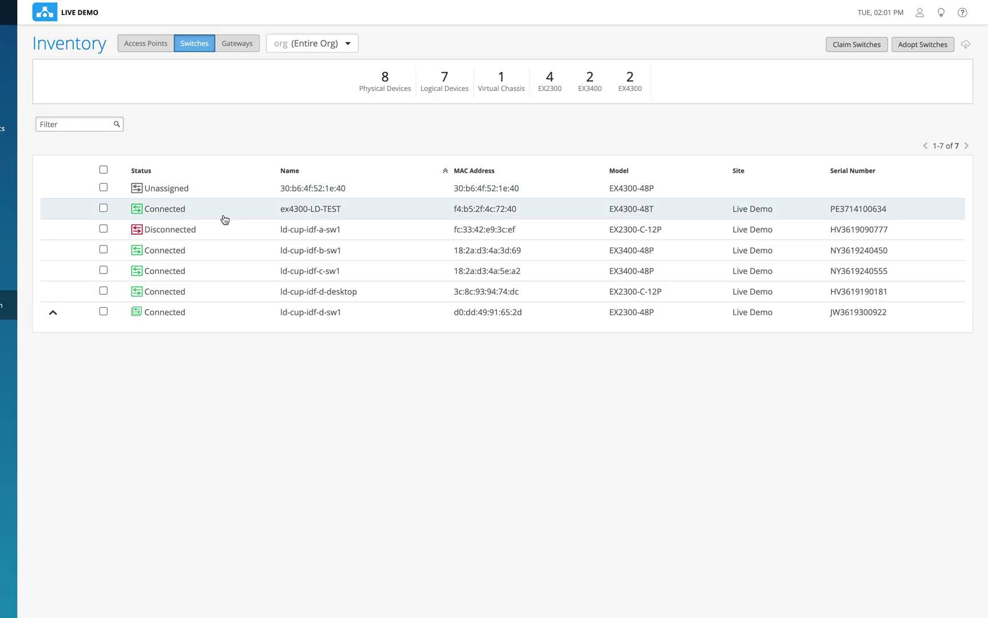
Step: Open the Live Demo site's switches and view them by topology and by location, returning to the list view
{"action": "left_click", "coordinate": [48, 149]}
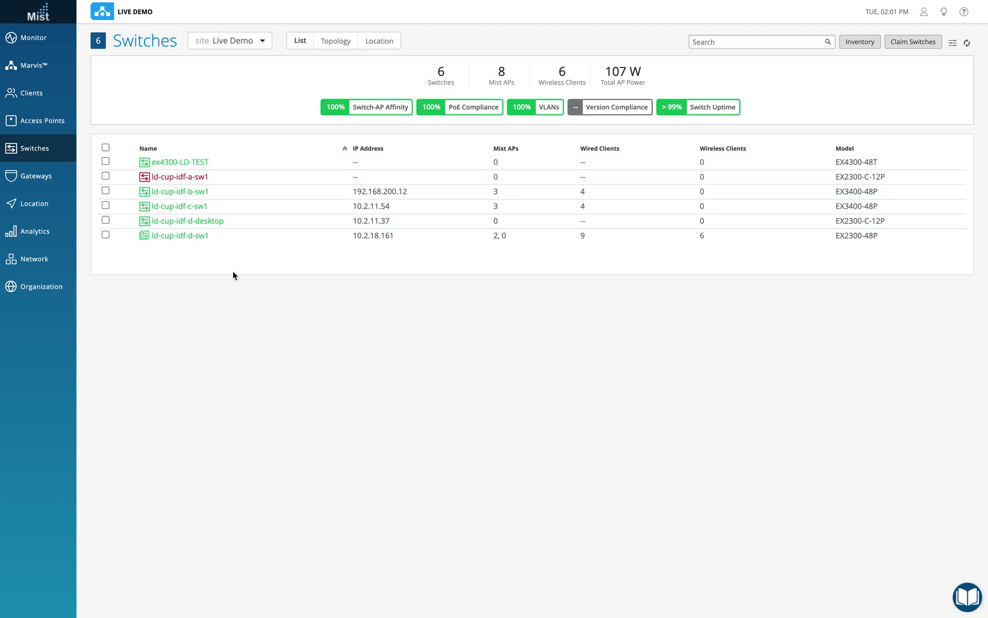
{"action": "left_click", "coordinate": [337, 41]}
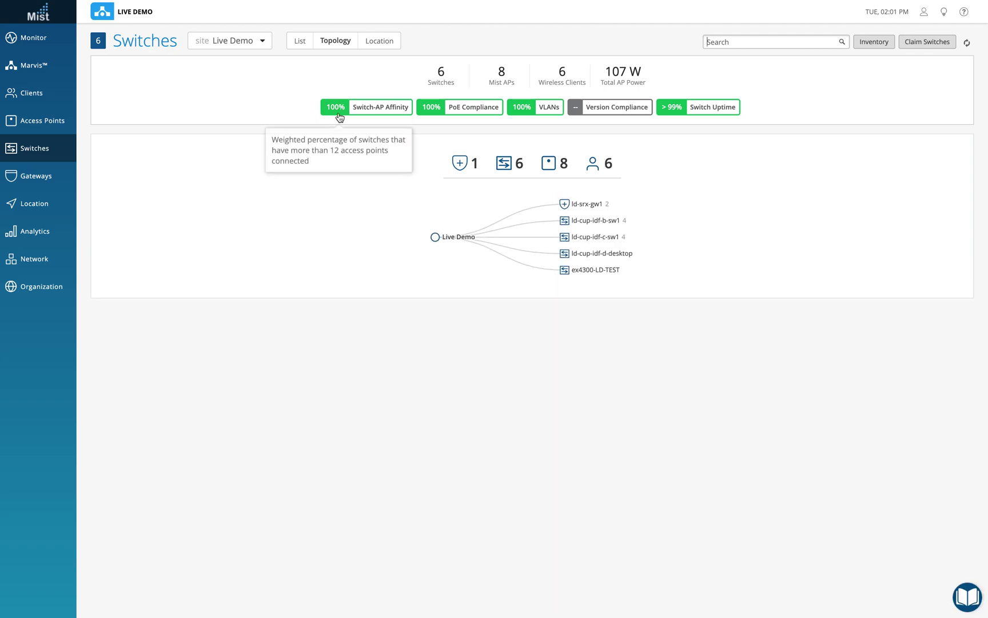
{"action": "left_click", "coordinate": [382, 40]}
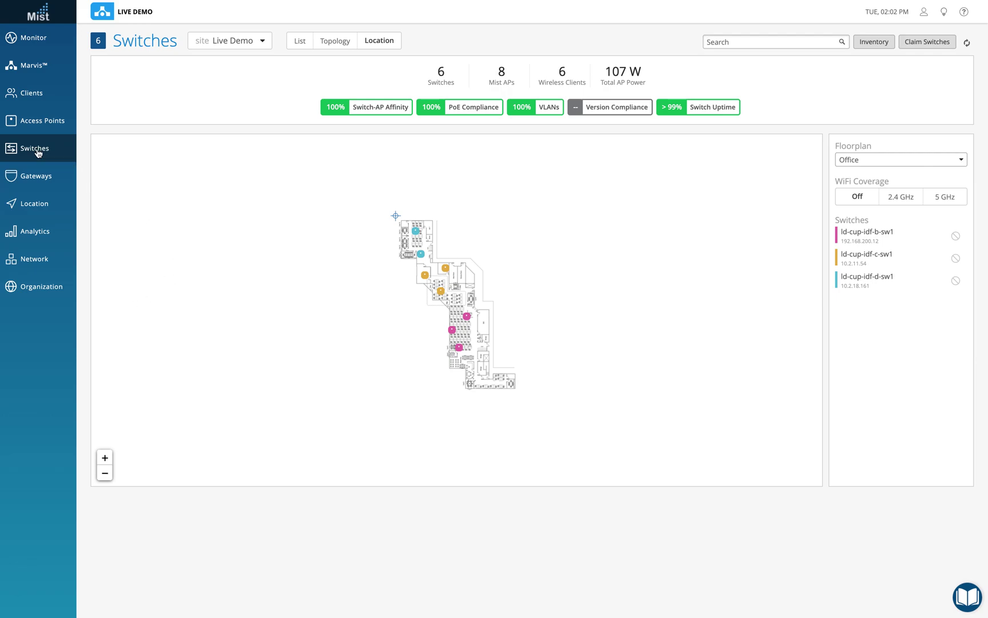
{"action": "left_click", "coordinate": [300, 41]}
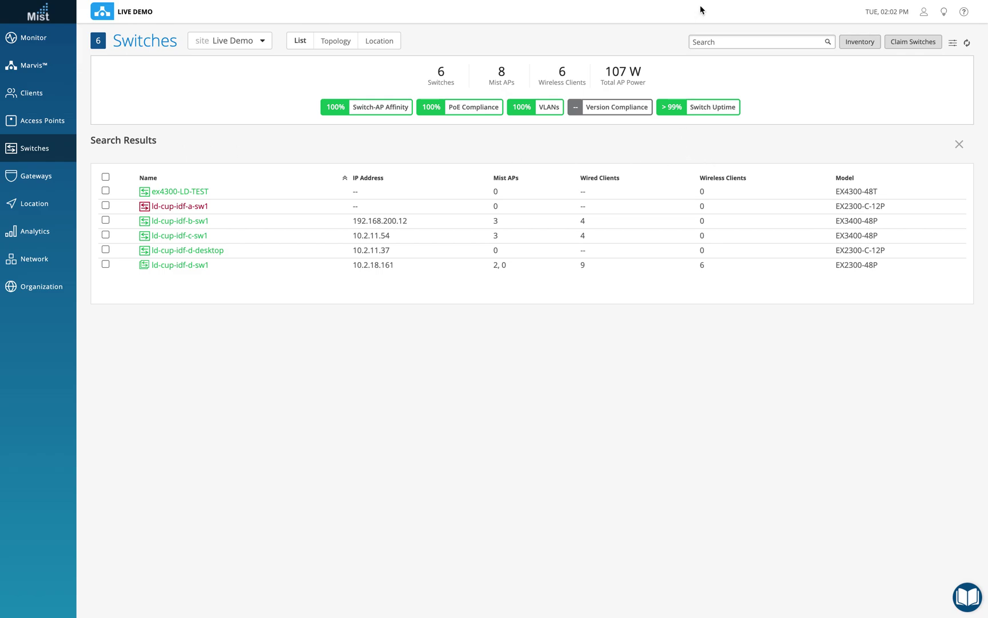
{"action": "mouse_move", "coordinate": [710, 4]}
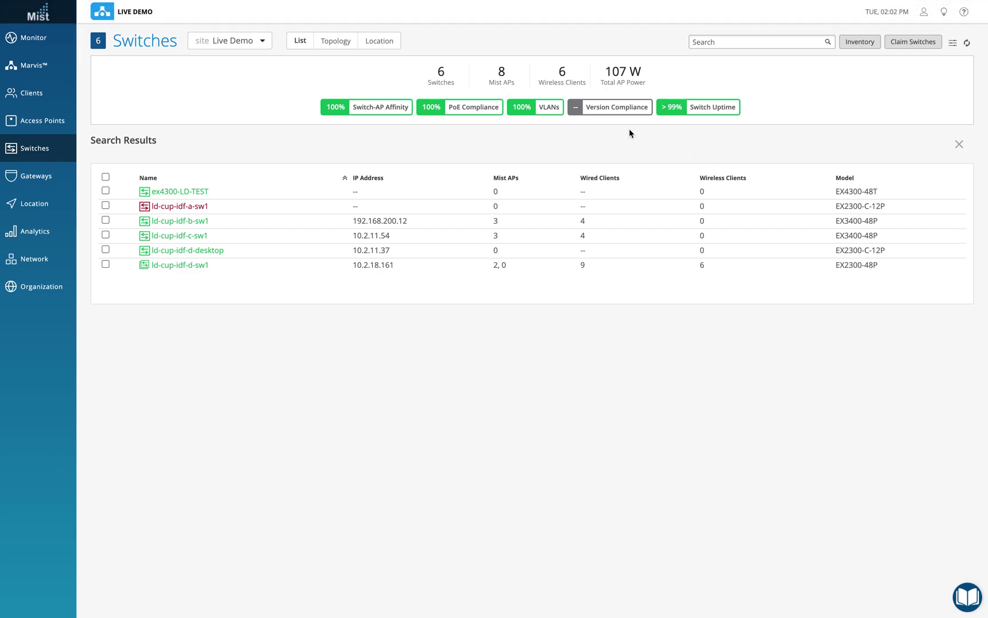